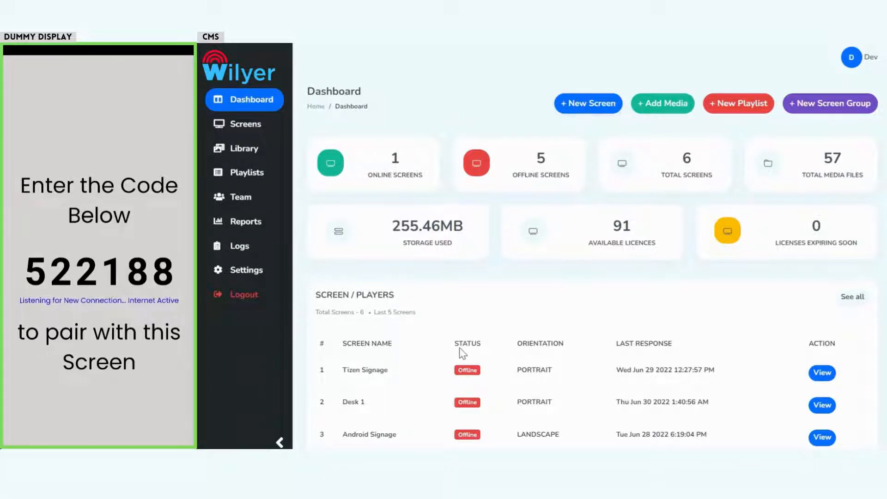
Pair a new screen named "Live New Demo" using the pairing code shown on the dummy display
scroll(582, 245, down, 1)
scroll(583, 245, up, 1)
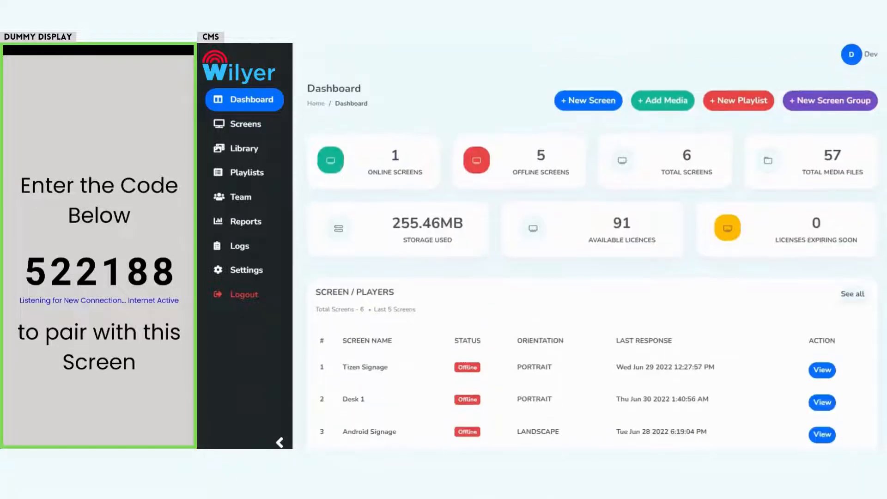
click(580, 104)
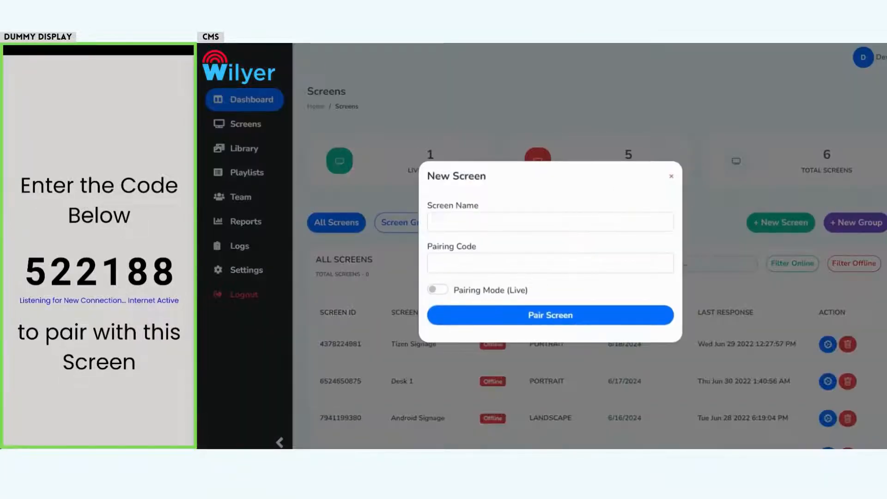
click(434, 263)
text(522188)
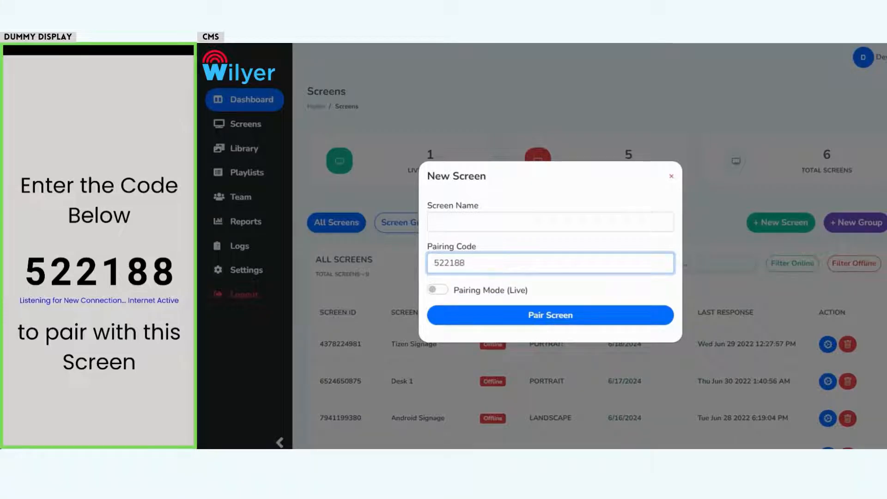
click(550, 222)
text(L)
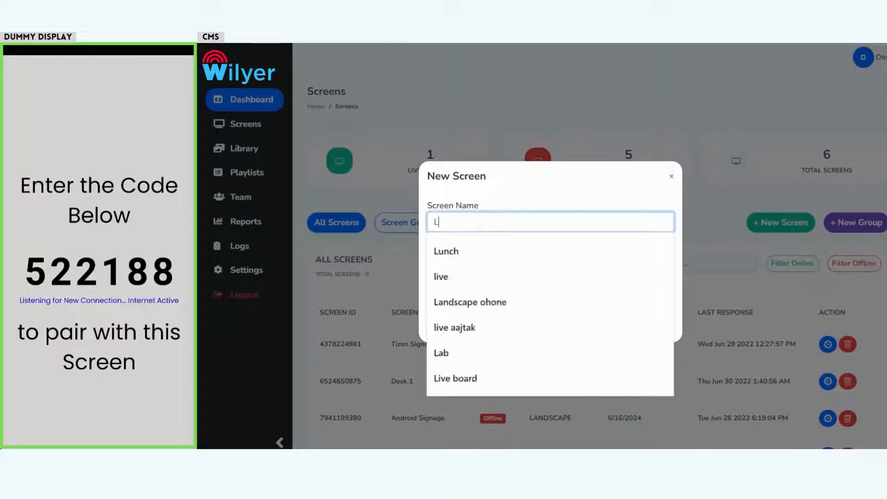
text(ive New Demo)
key(Return)
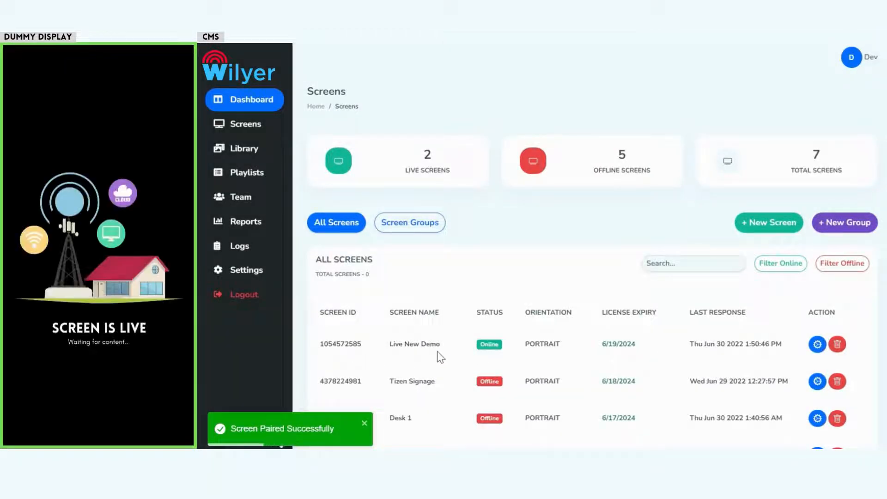
Look through the list of all screens and open the management page of the Live New Demo screen
drag(440, 357, 742, 345)
click(798, 355)
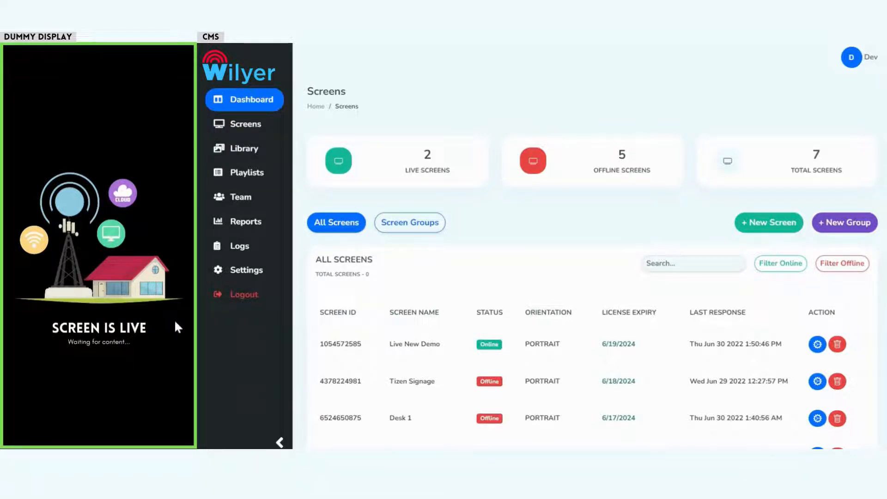
click(242, 126)
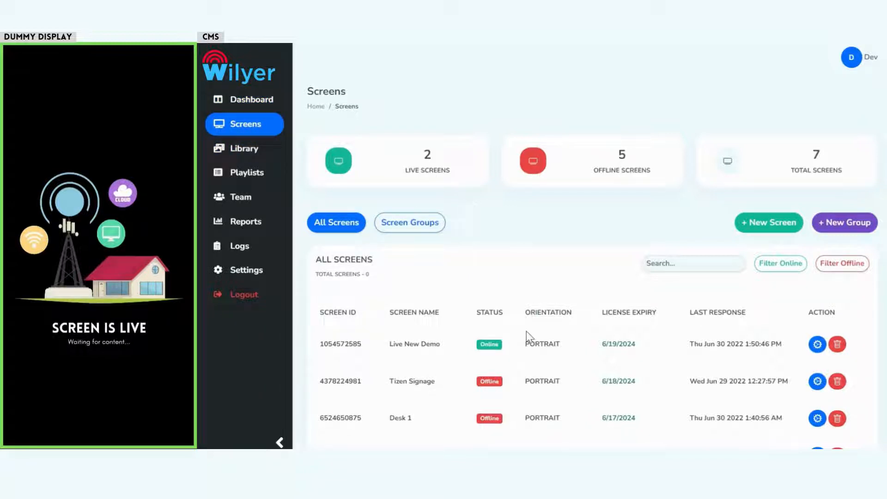
scroll(526, 331, down, 4)
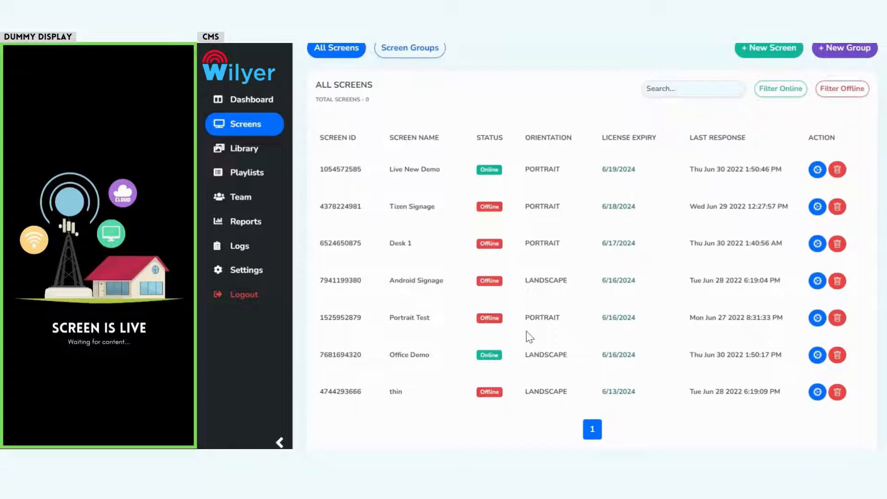
scroll(499, 295, up, 1)
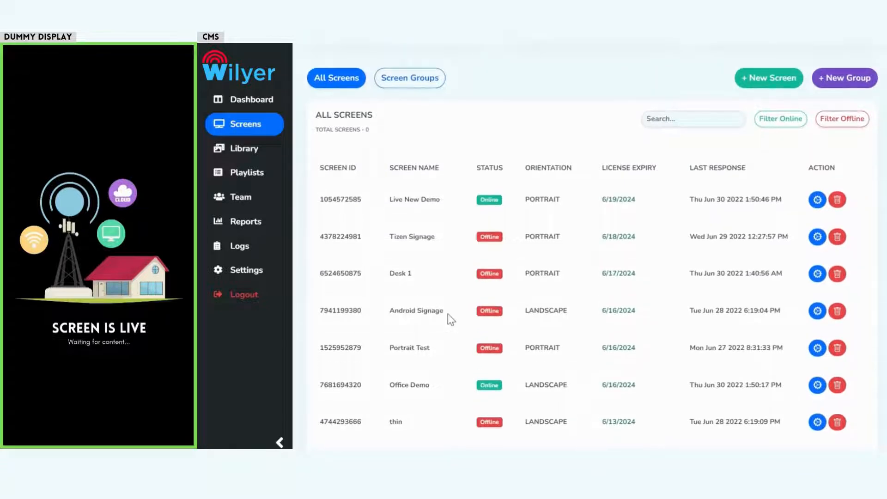
scroll(448, 327, up, 3)
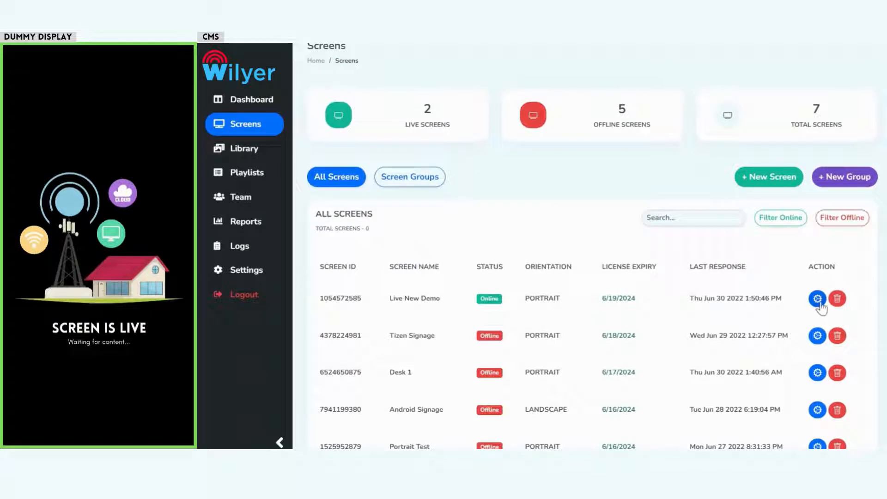
scroll(435, 241, up, 1)
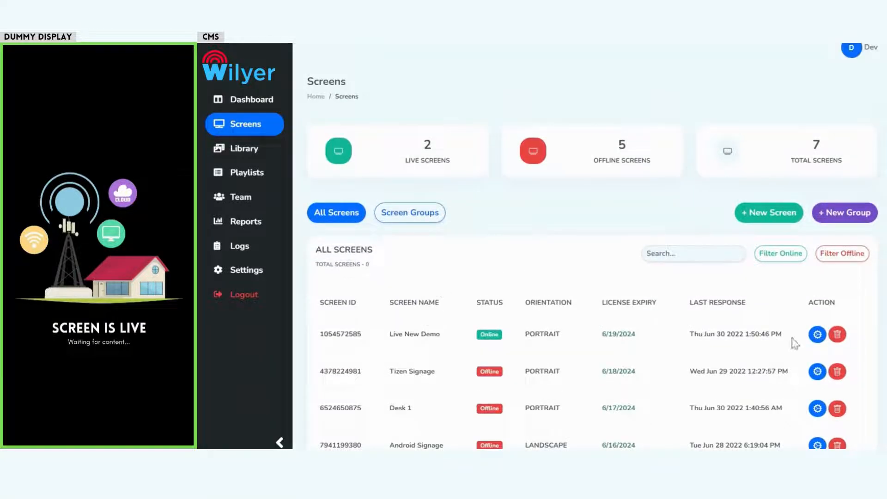
click(814, 337)
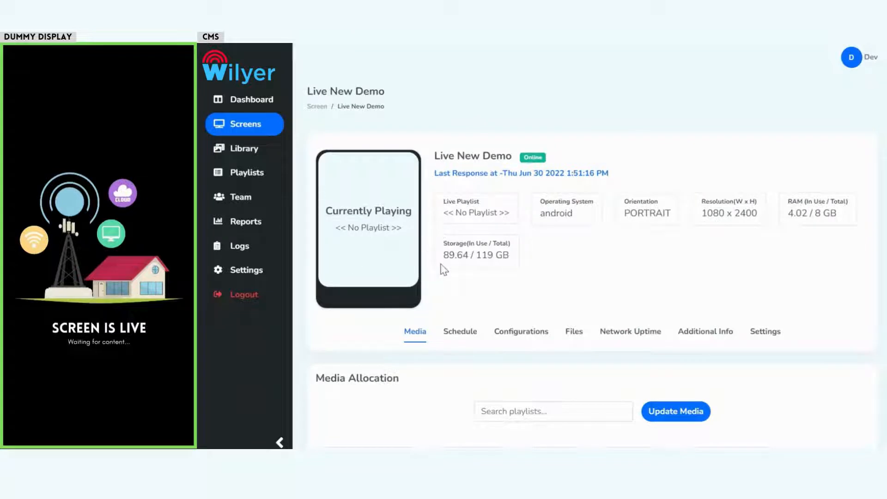
Review the media allocation and the schedules of the Live New Demo screen
scroll(444, 270, down, 2)
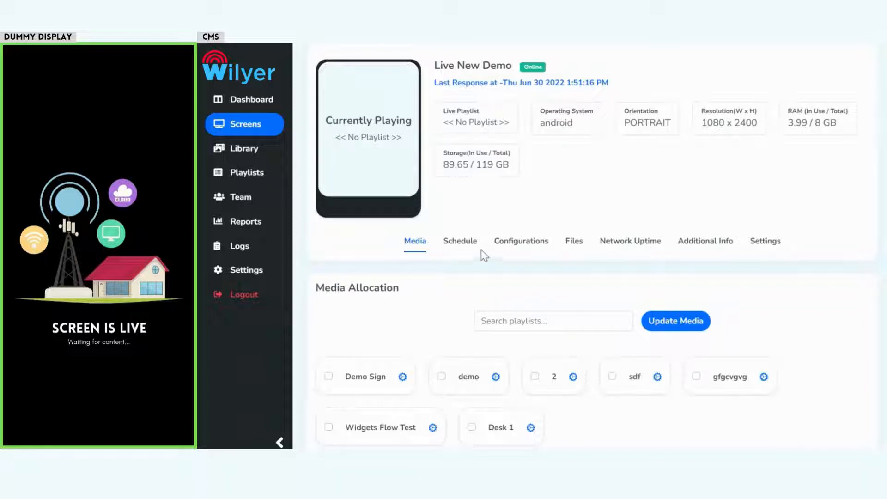
click(467, 242)
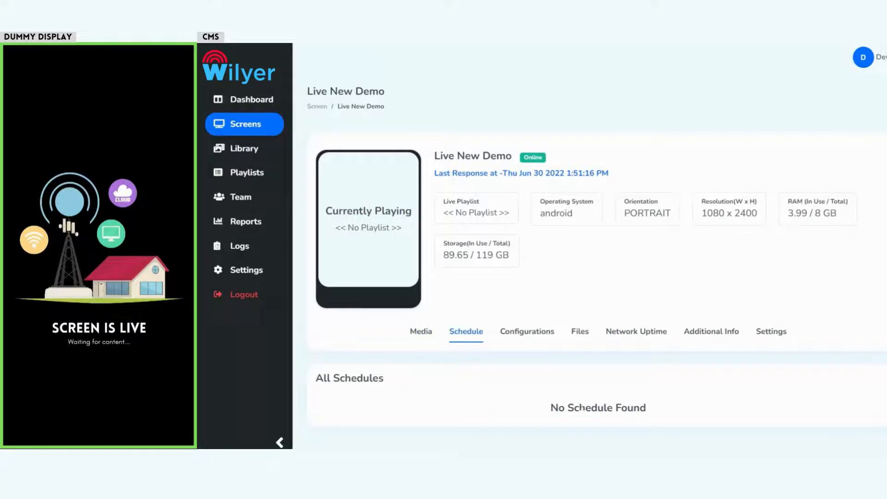
drag(550, 408, 652, 407)
click(652, 407)
Enable Analytics and Auto start at boot in the Live New Demo screen's configurations
click(527, 334)
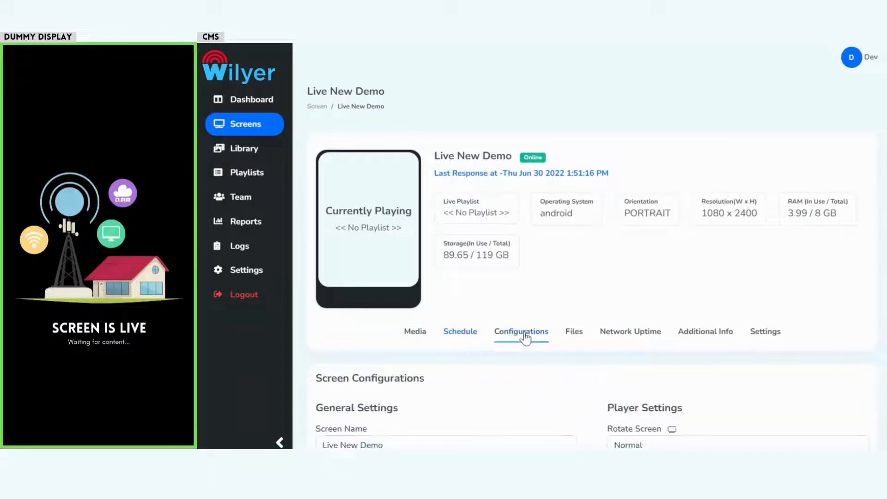
scroll(527, 334, down, 1)
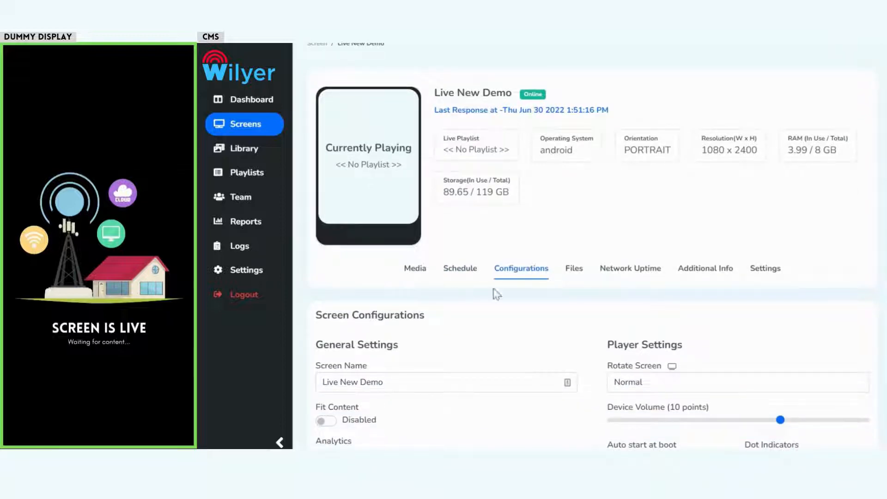
scroll(510, 263, down, 2)
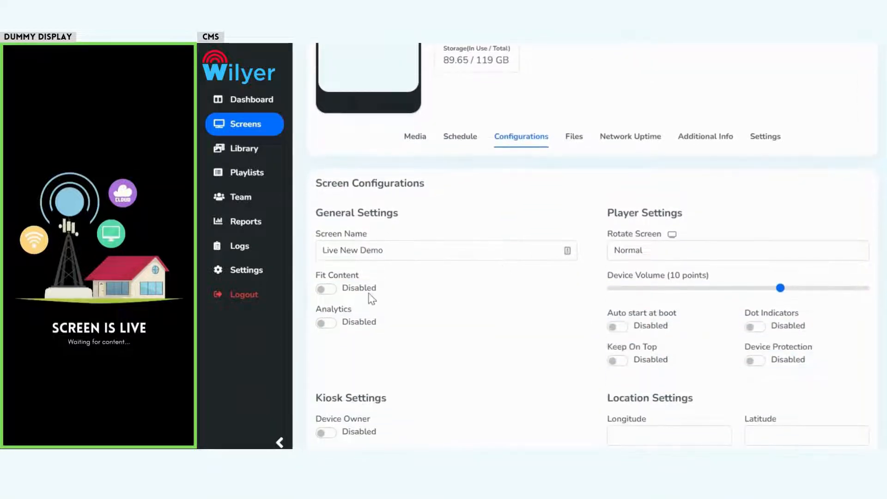
click(327, 324)
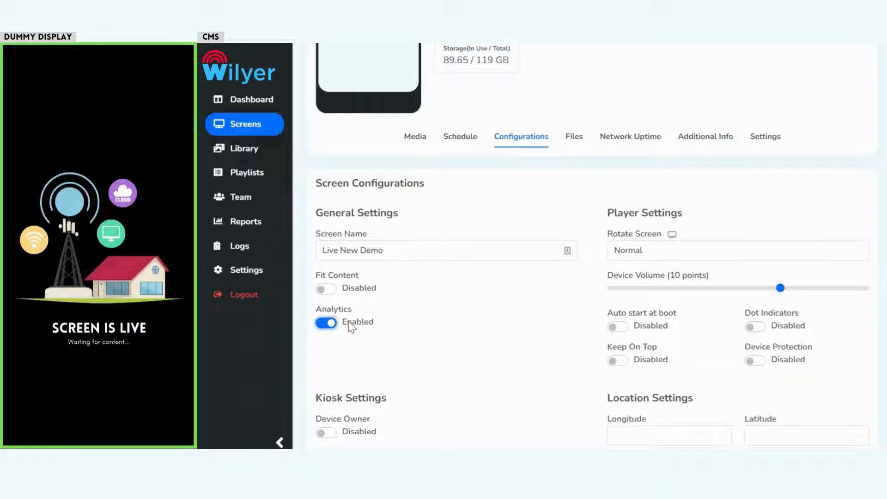
click(617, 329)
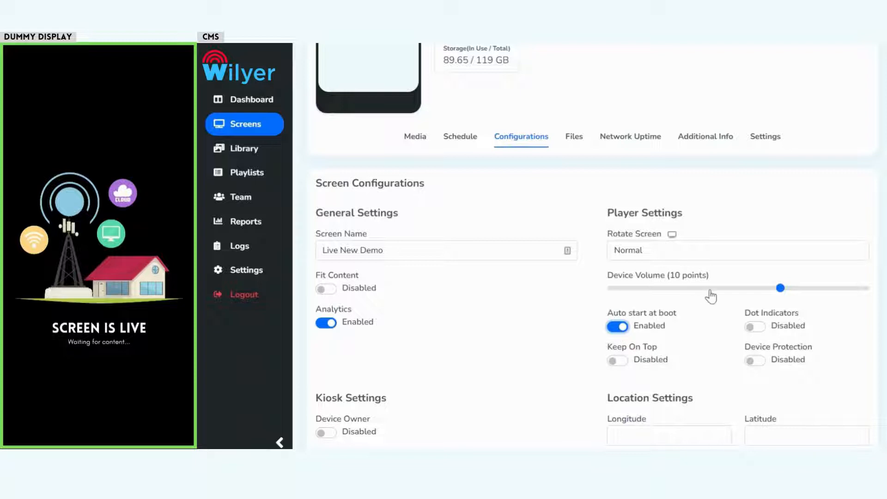
Set the device volume to 13 points and enable Keep On Top and Dot Indicators in the player settings
click(746, 290)
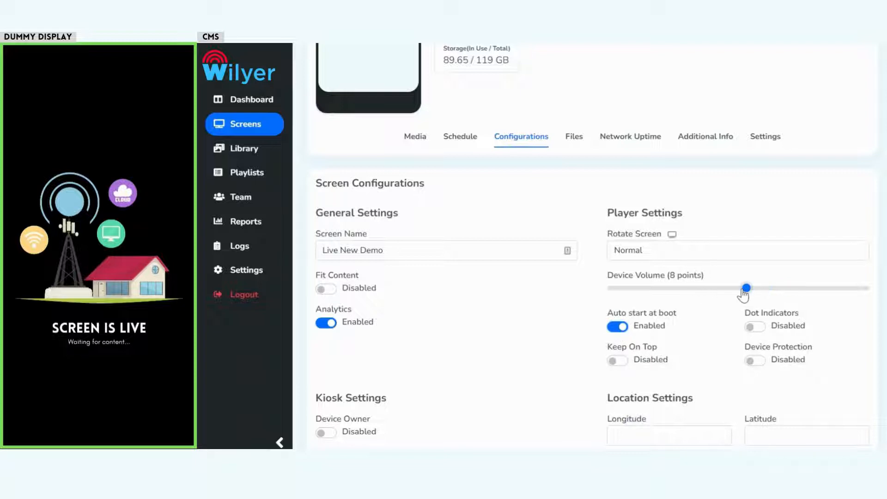
drag(742, 291, 827, 295)
click(620, 365)
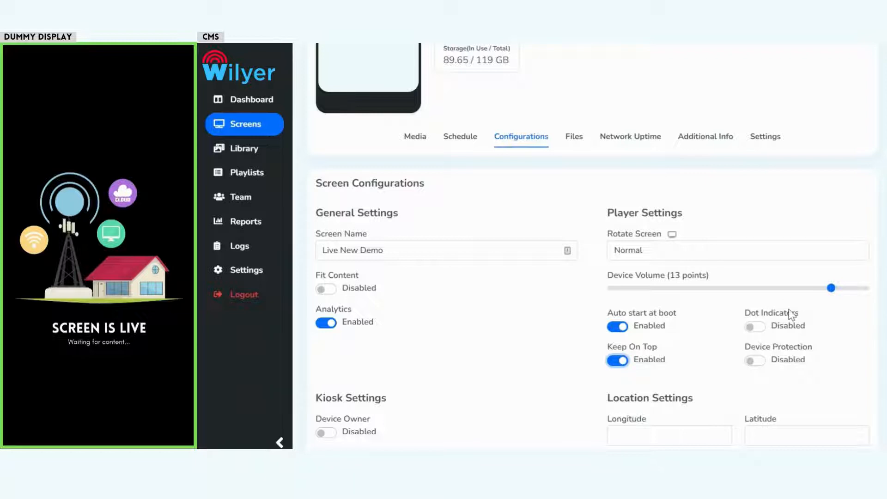
click(757, 328)
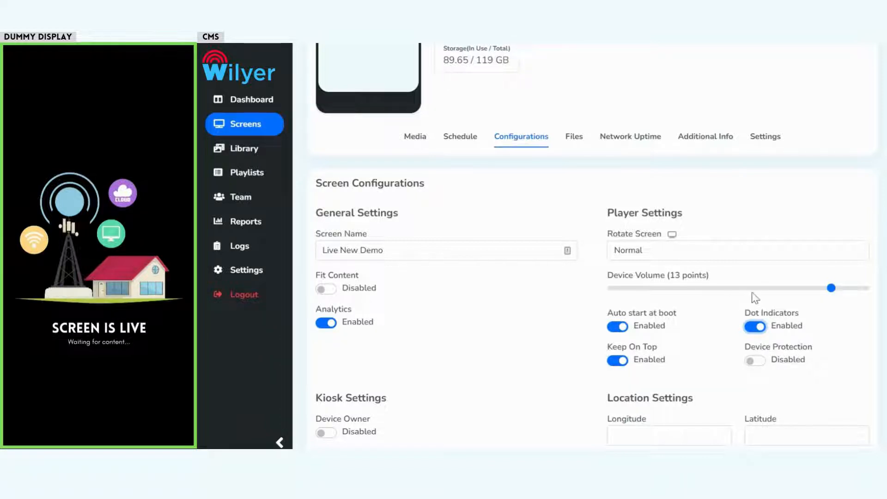
scroll(710, 322, down, 3)
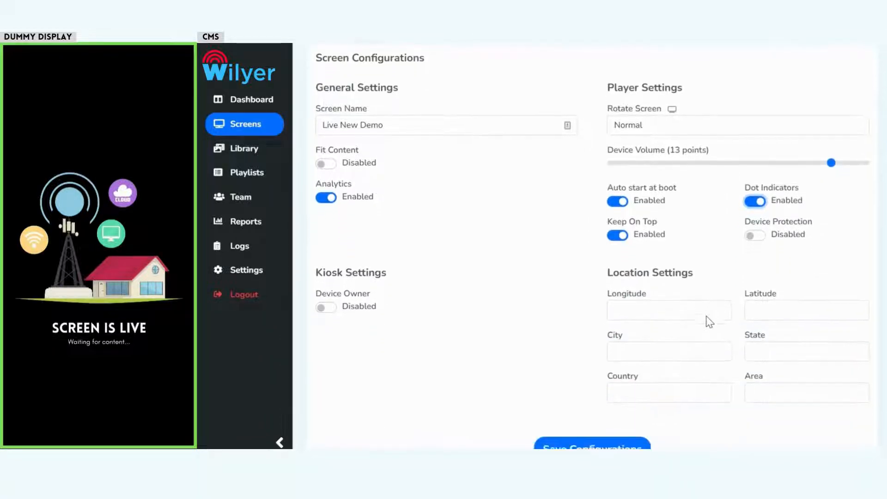
click(669, 304)
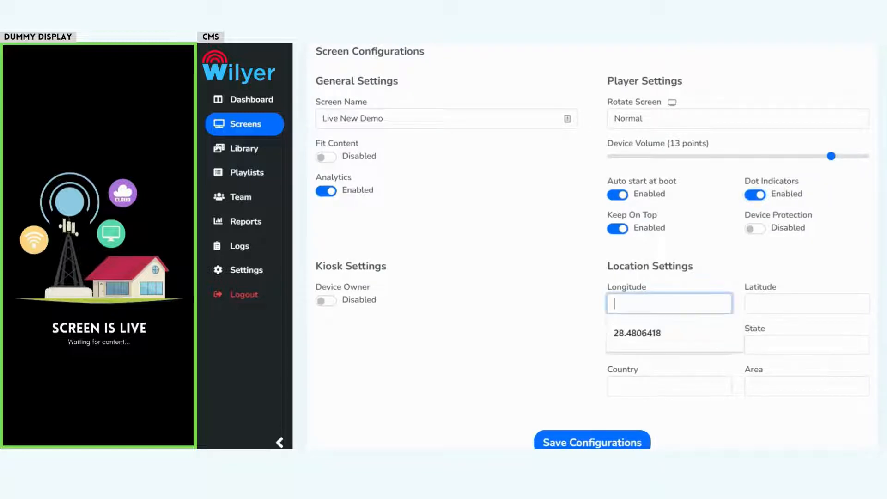
click(788, 298)
click(771, 253)
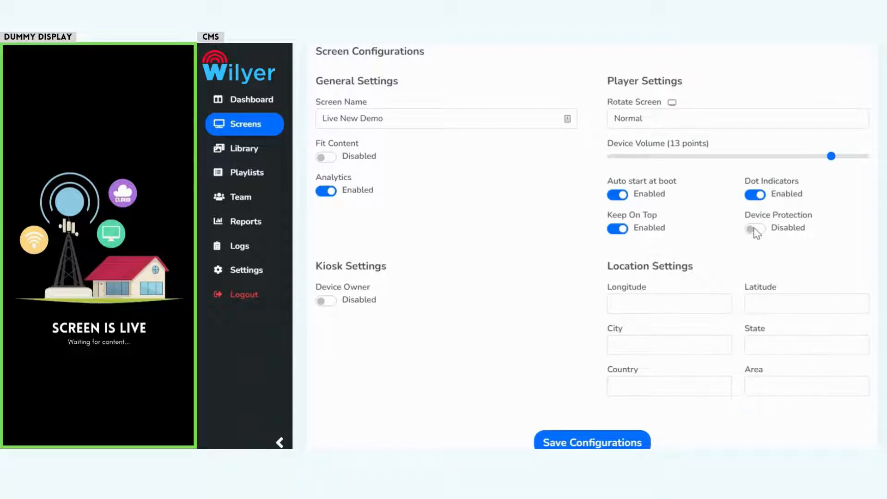
click(755, 229)
click(755, 229)
Save the screen configurations and review the general and player settings
click(573, 434)
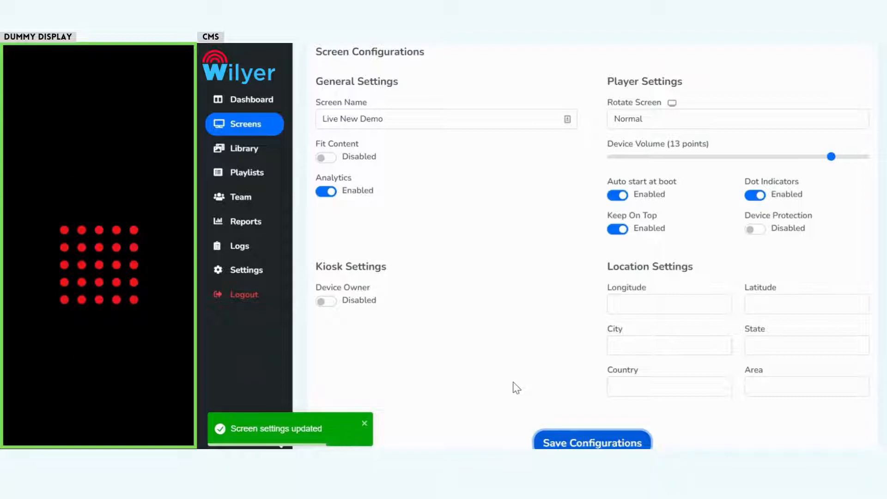
scroll(517, 388, up, 3)
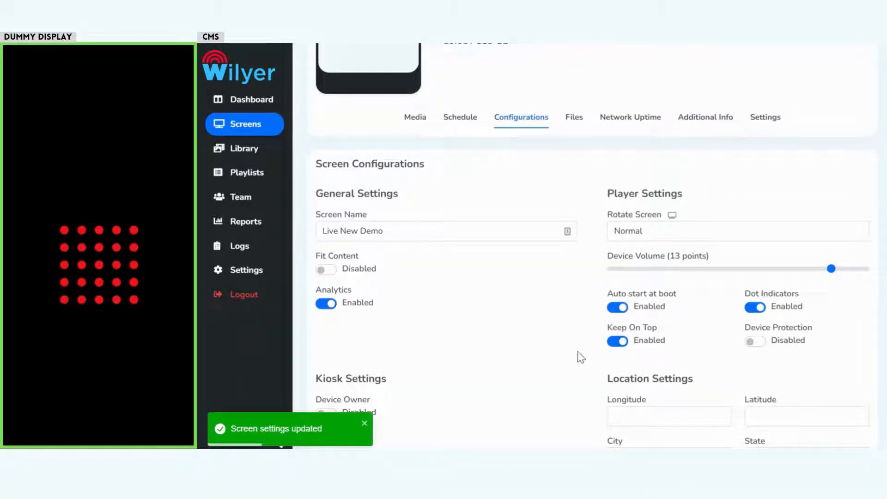
scroll(565, 354, down, 3)
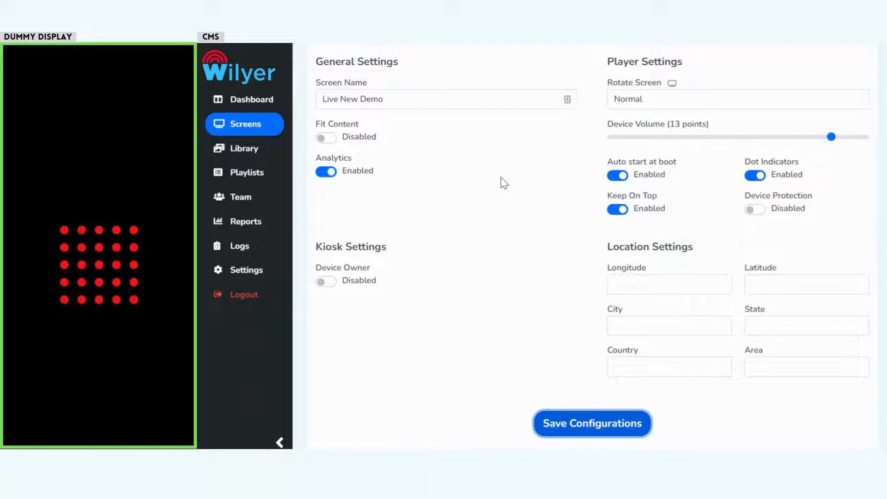
scroll(504, 183, up, 3)
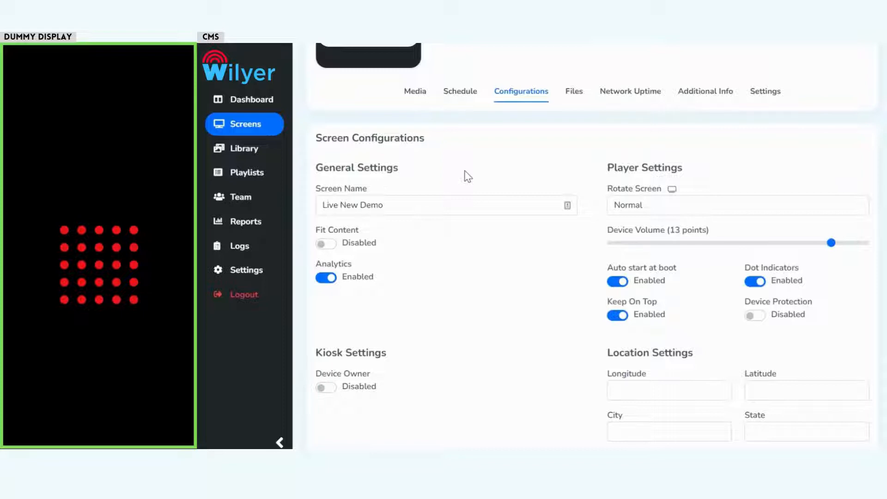
Disable Auto start at boot in the Live New Demo screen's configurations and save the change
scroll(467, 175, up, 2)
click(414, 157)
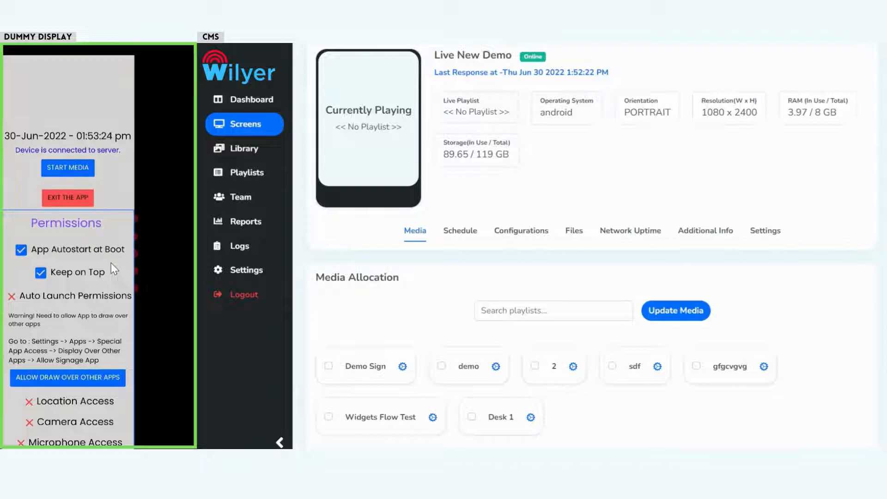
click(520, 233)
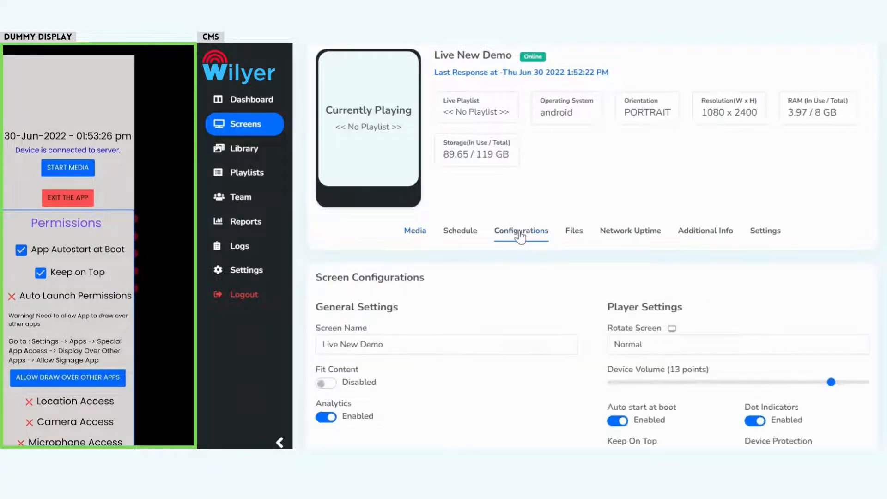
scroll(608, 326, down, 3)
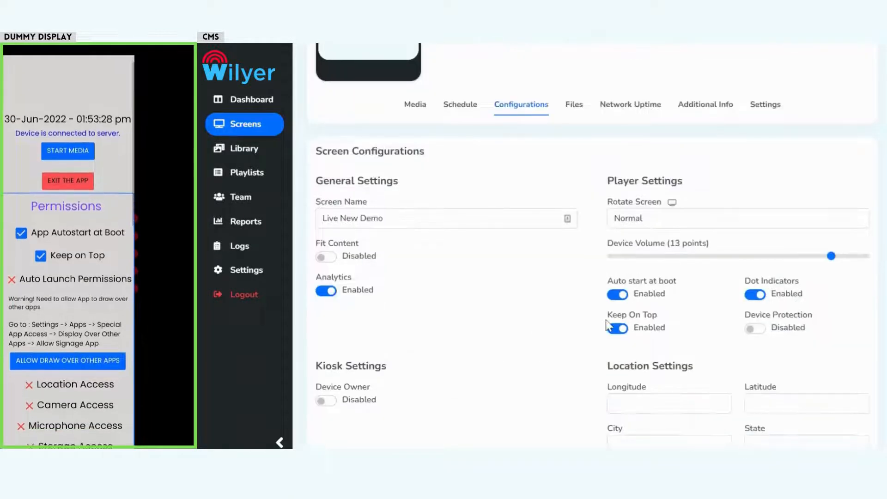
click(620, 295)
scroll(597, 370, down, 1)
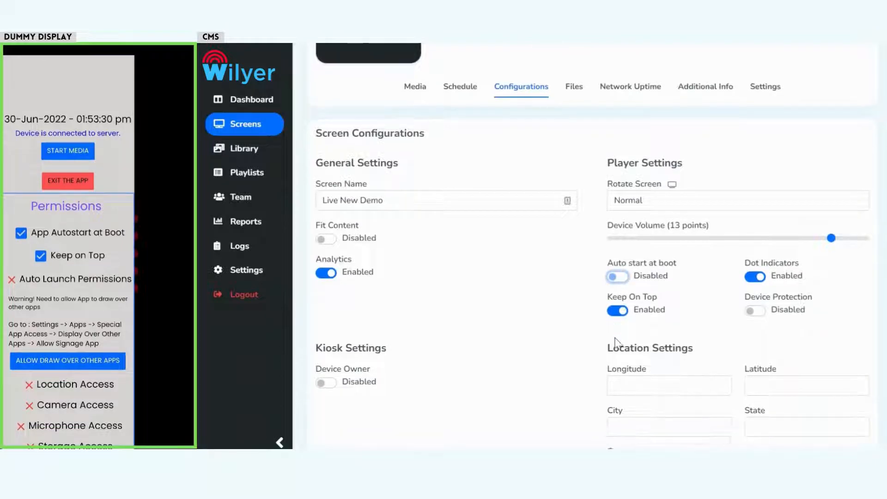
scroll(593, 392, down, 1)
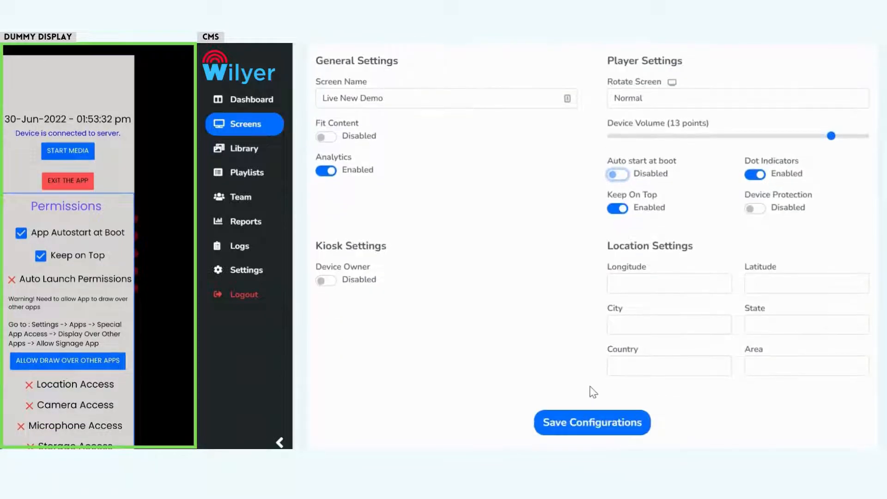
click(574, 437)
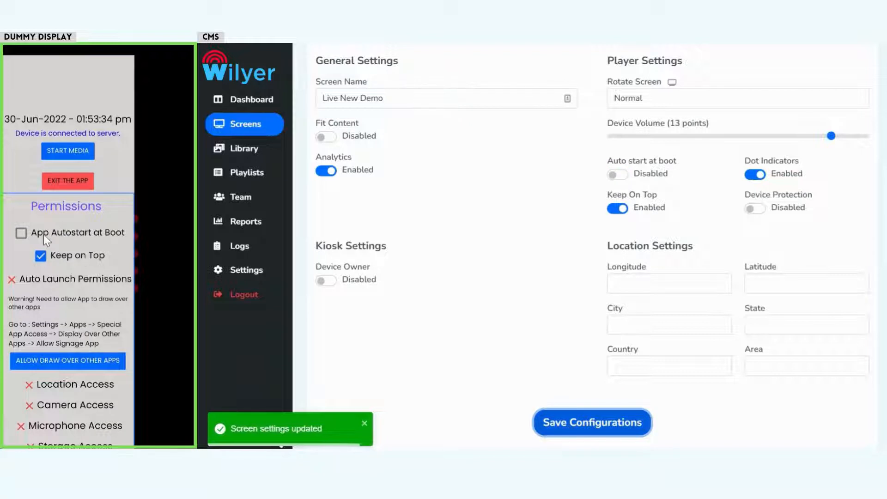
Enable Auto start at boot in the Live New Demo screen's player settings and save the configurations
click(618, 175)
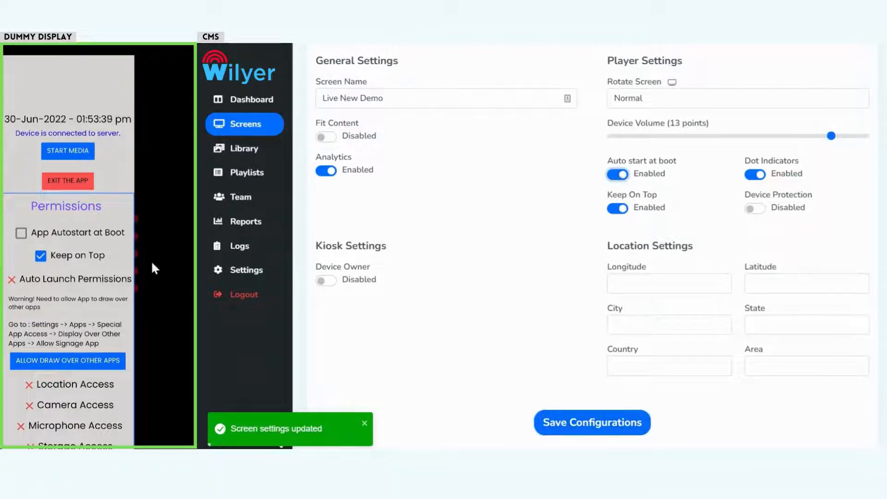
click(590, 422)
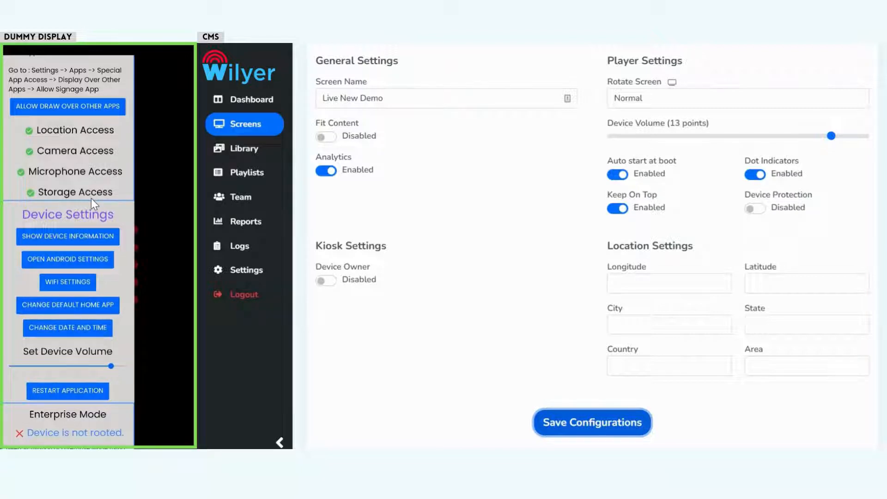
Reopen the player menu on the dummy display and review its permissions and device settings
click(56, 257)
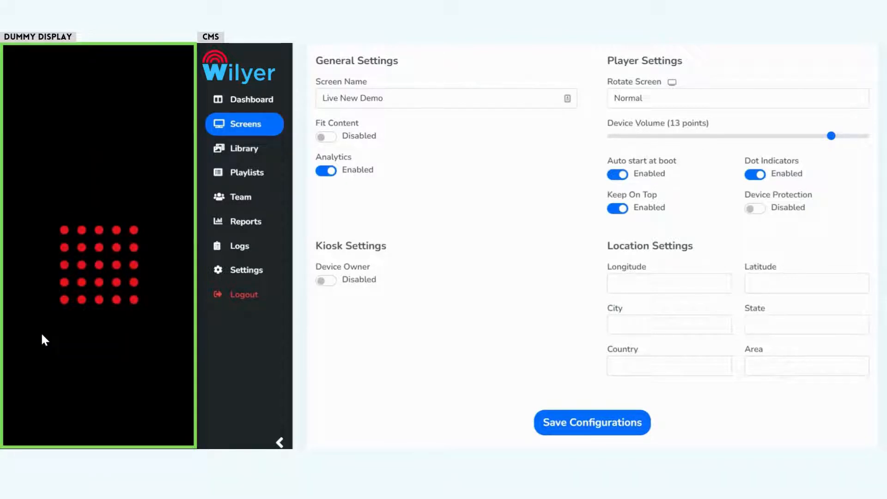
click(41, 334)
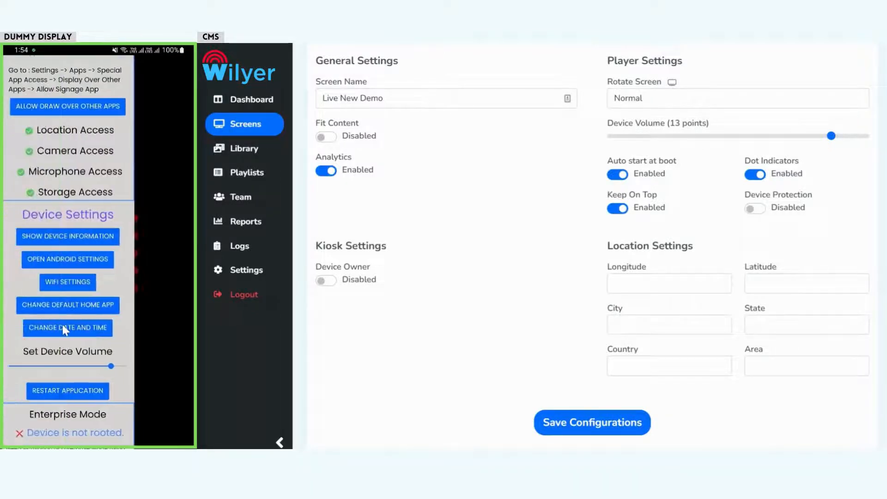
scroll(65, 296, up, 3)
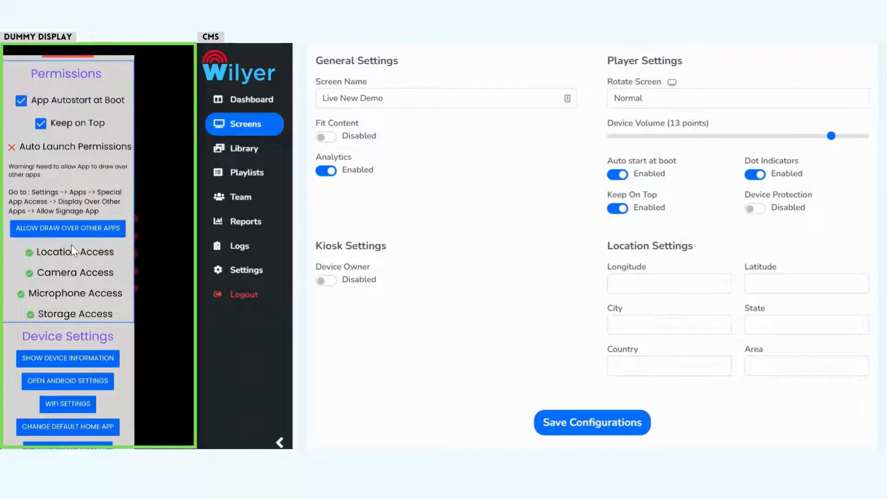
scroll(71, 245, up, 3)
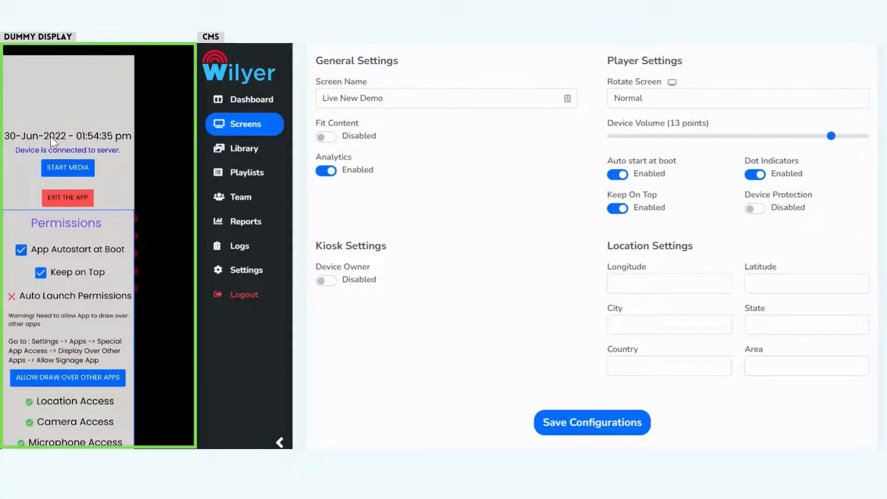
scroll(48, 288, down, 2)
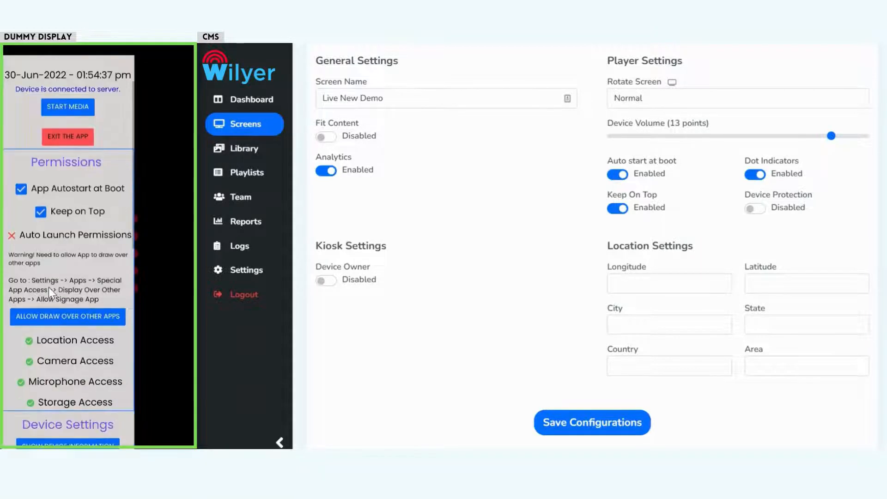
scroll(49, 287, down, 2)
scroll(49, 287, down, 5)
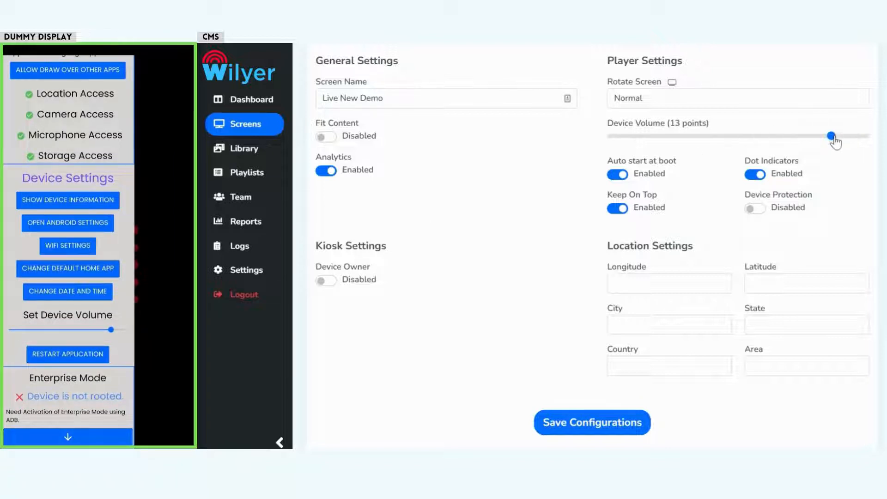
Save the device volume at 15 points and again at 0 points, checking the volume on the dummy display
drag(832, 136, 884, 139)
click(606, 424)
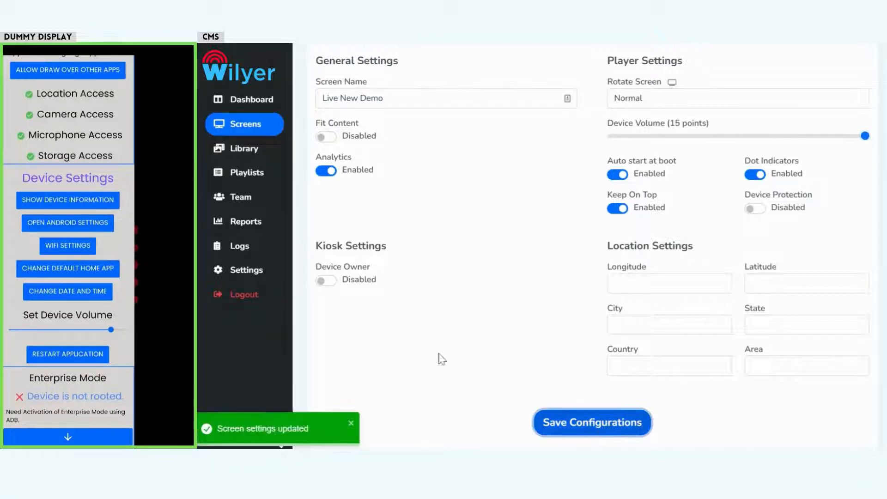
click(611, 136)
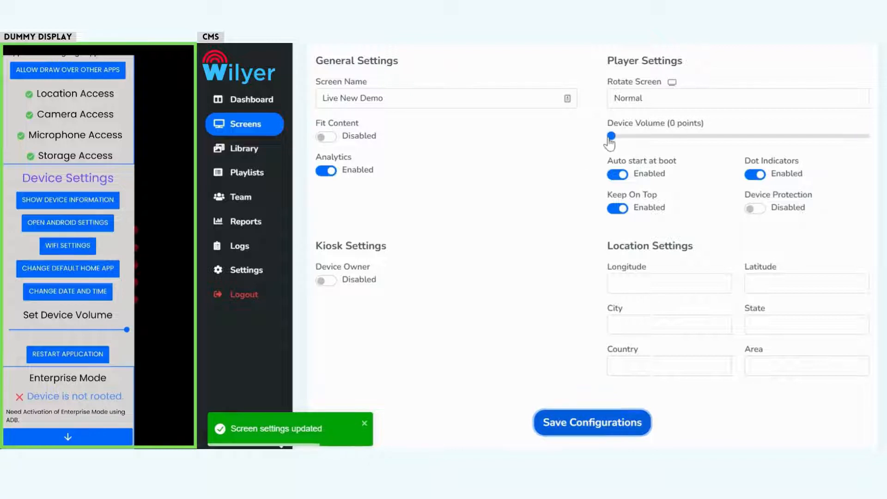
click(548, 422)
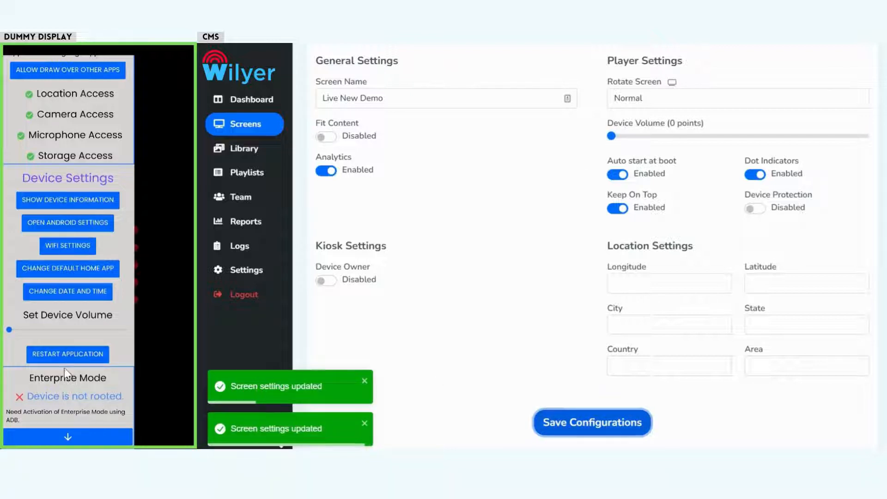
scroll(64, 370, down, 5)
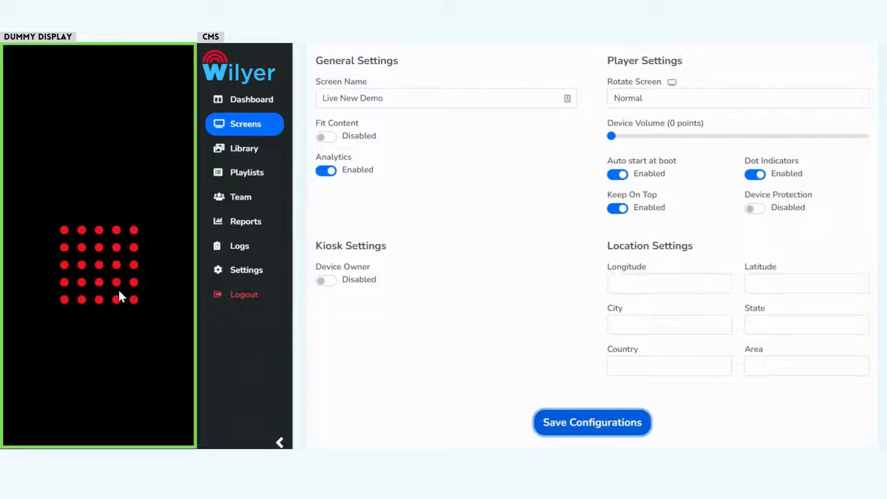
Open the media library and look through all its media files
scroll(383, 268, up, 3)
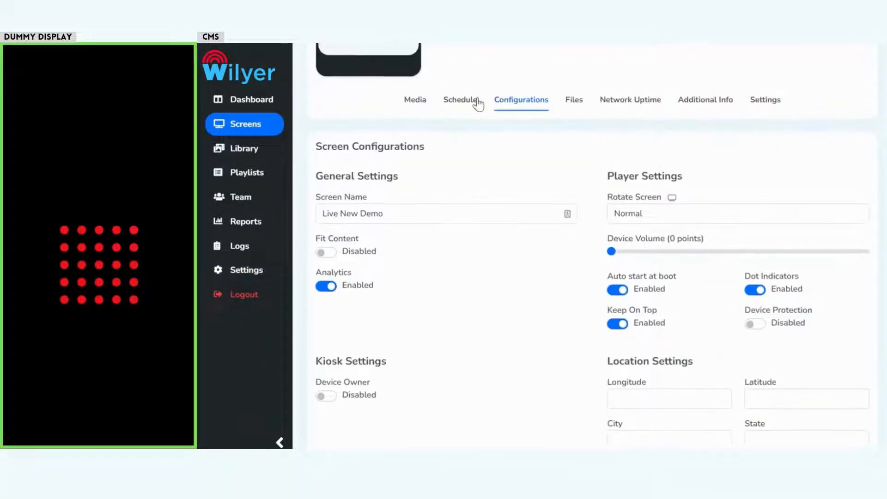
click(253, 158)
scroll(528, 200, down, 2)
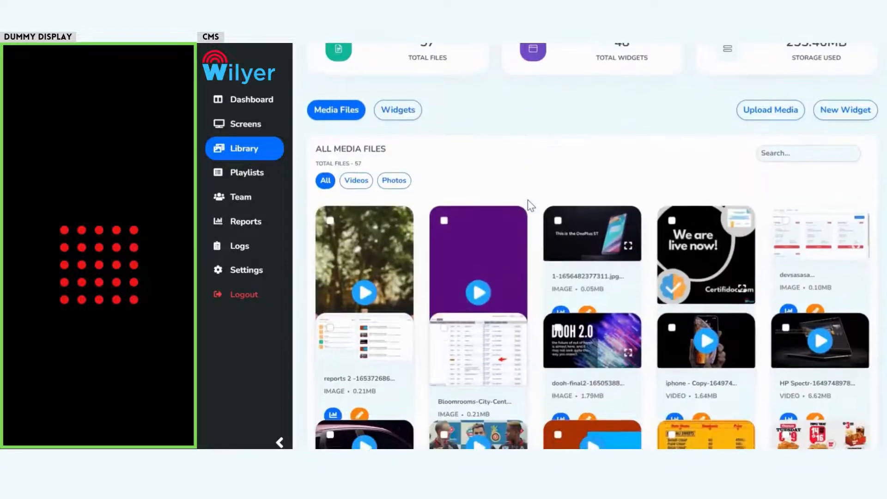
scroll(527, 200, up, 2)
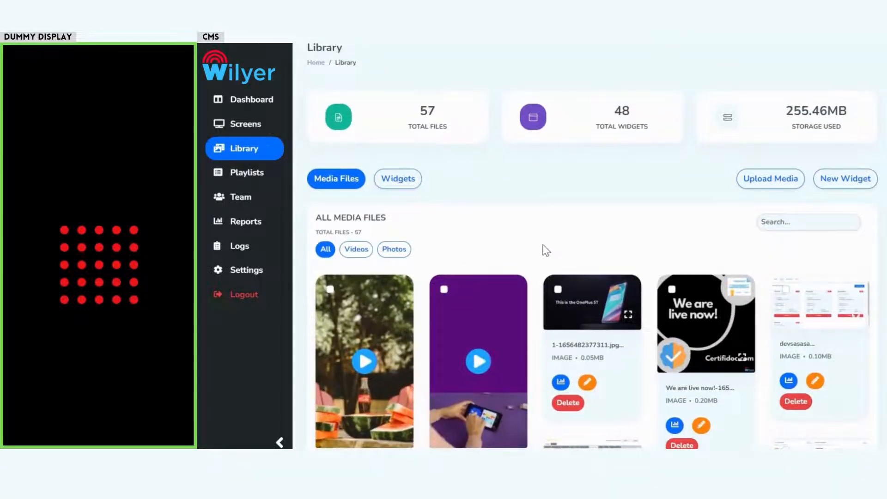
scroll(546, 250, down, 5)
scroll(546, 250, up, 6)
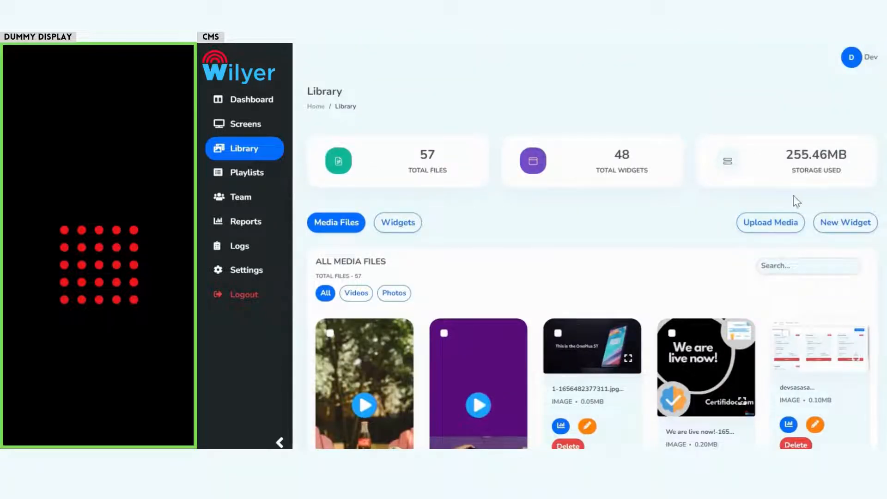
Upload the angry - Copy, NEW BALANCE SNEAKERS 247 WOMENS 1080x1920 and VID PDPs 1080x1920 Pegasus B EN mp4 videos to the library
click(776, 225)
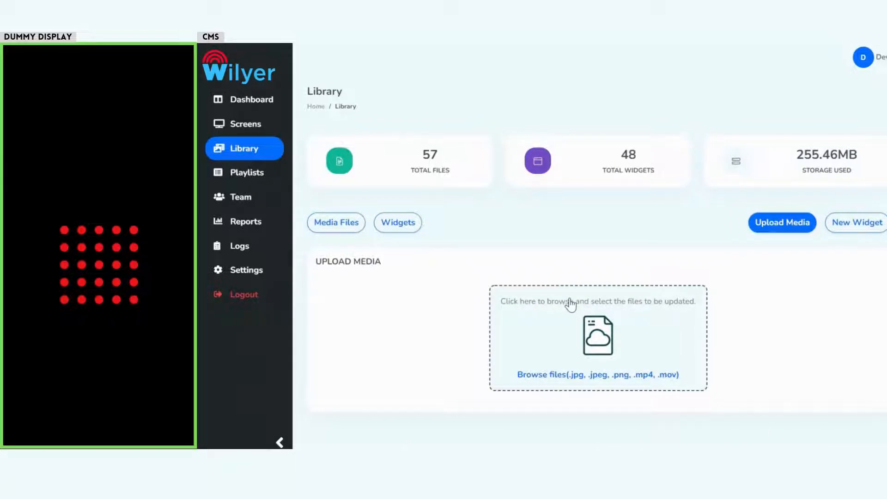
click(486, 283)
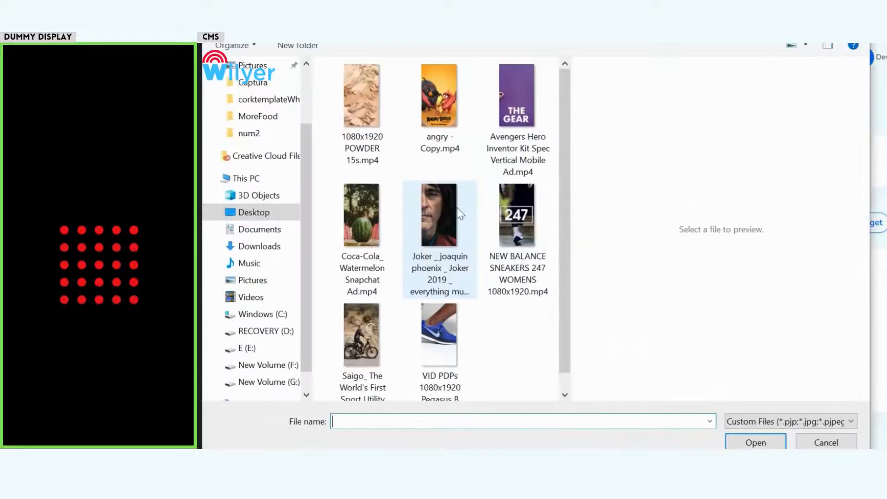
click(527, 216)
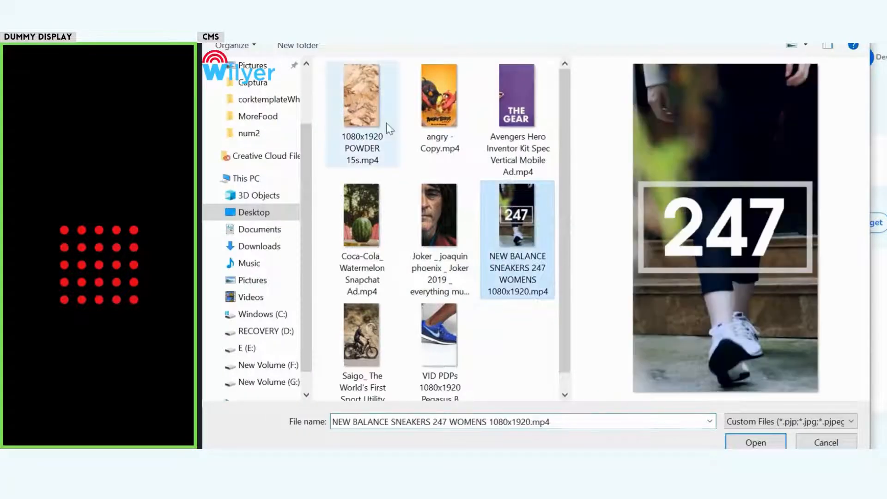
ctrl+click(456, 124)
ctrl+click(447, 347)
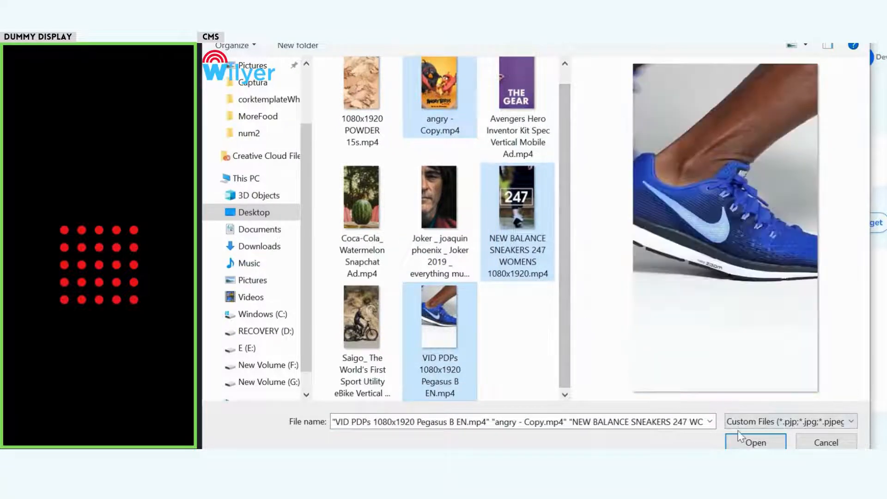
click(740, 444)
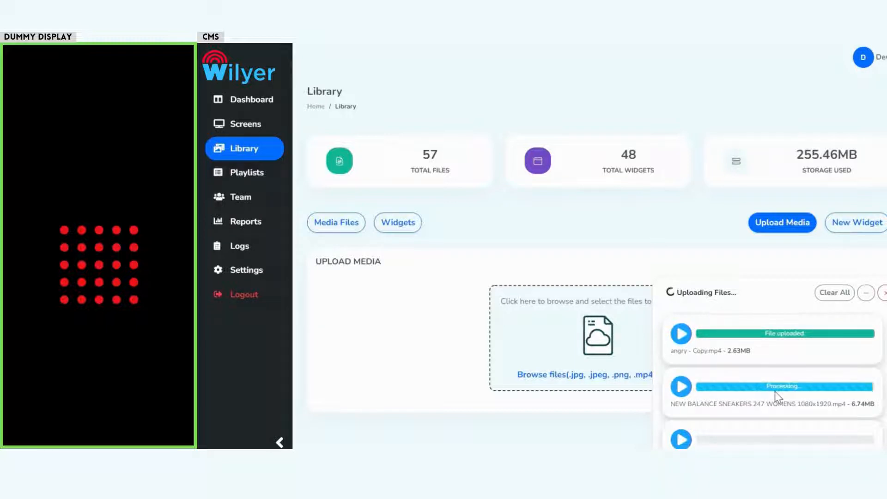
Show all media files in the library and dismiss the finished upload list
click(354, 227)
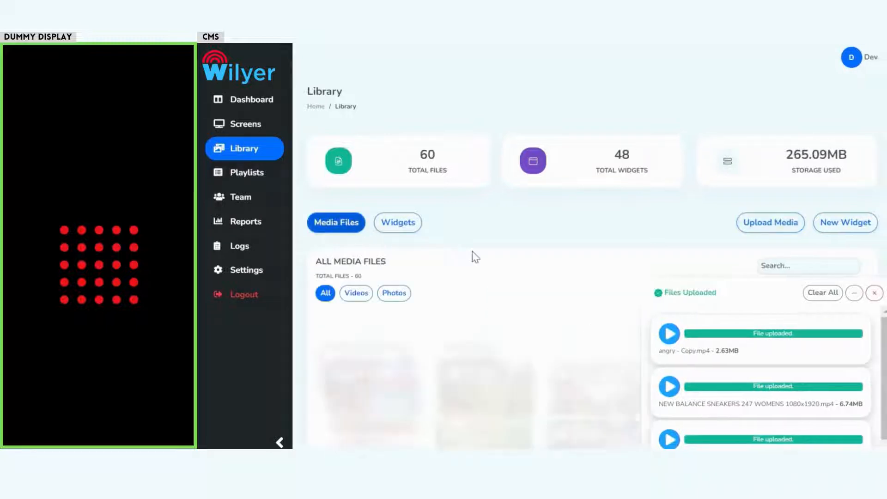
scroll(472, 251, down, 5)
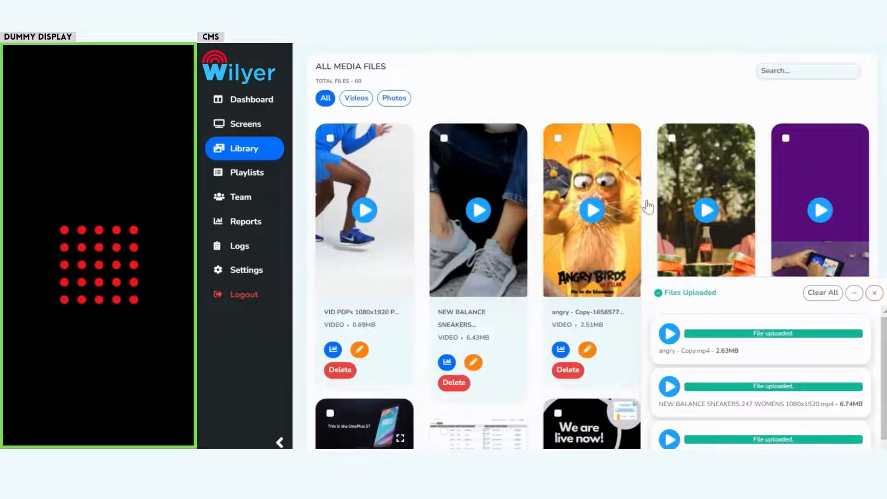
click(875, 293)
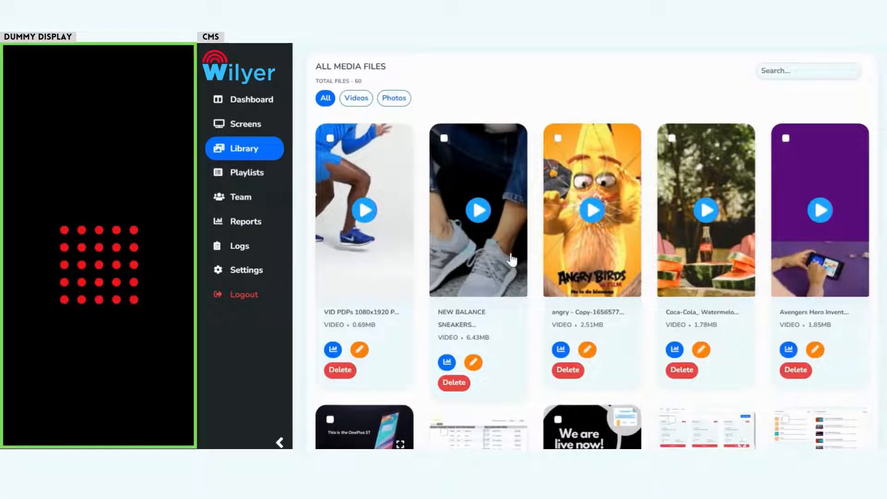
Preview the uploaded NEW BALANCE SNEAKERS and angry - Copy videos, closing each preview
scroll(508, 257, up, 2)
click(479, 303)
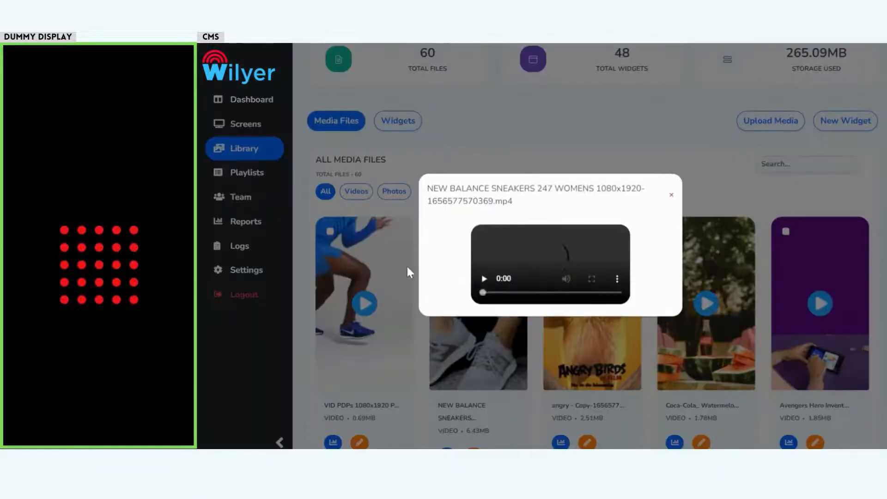
click(367, 245)
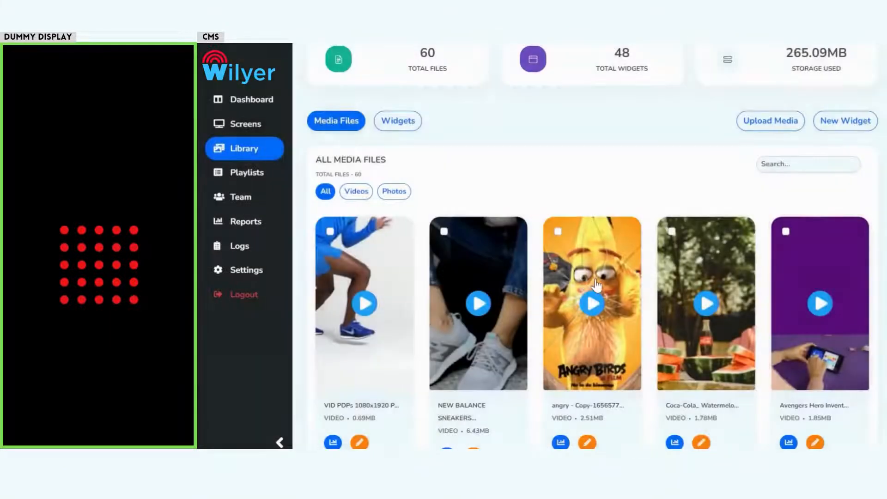
click(573, 285)
click(723, 156)
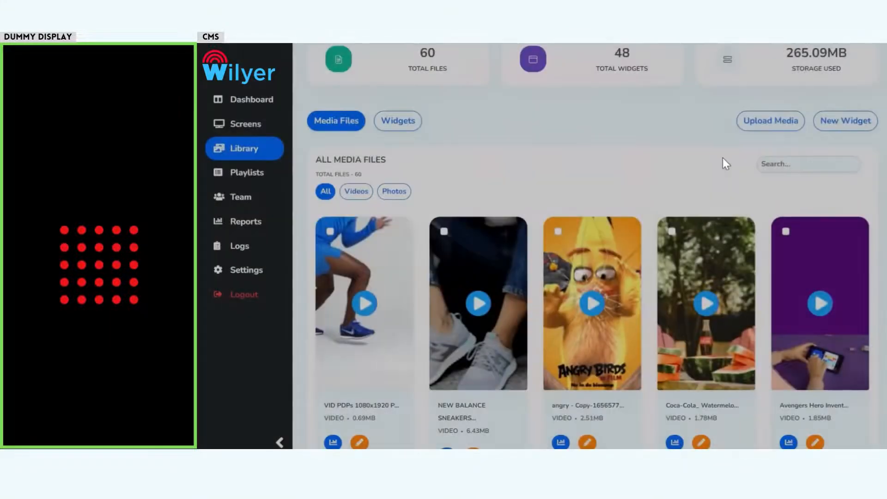
Create a new playlist named New Play
click(250, 177)
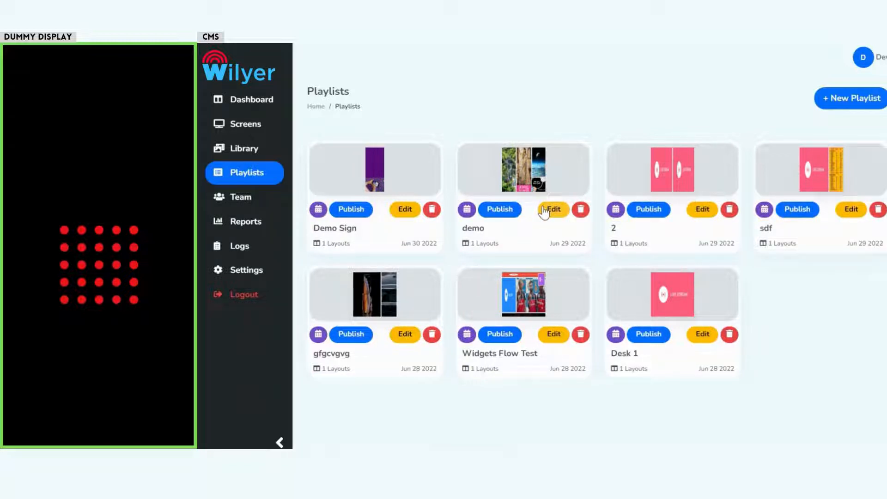
click(861, 105)
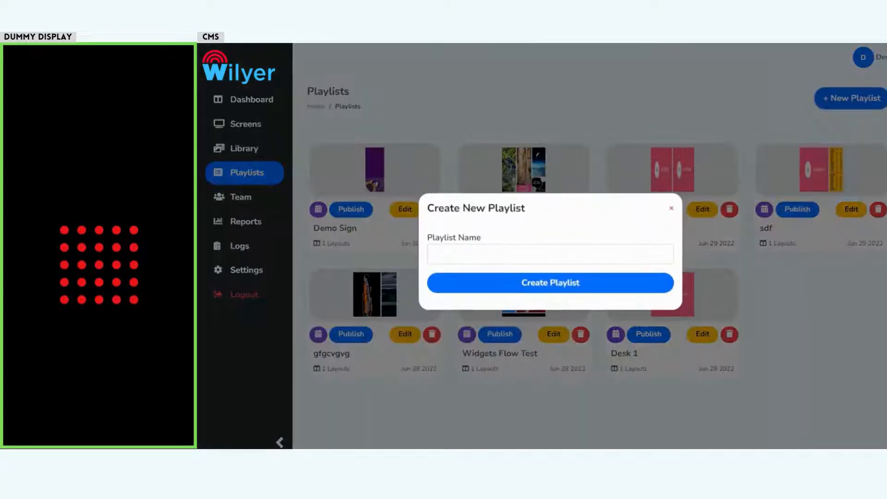
click(519, 253)
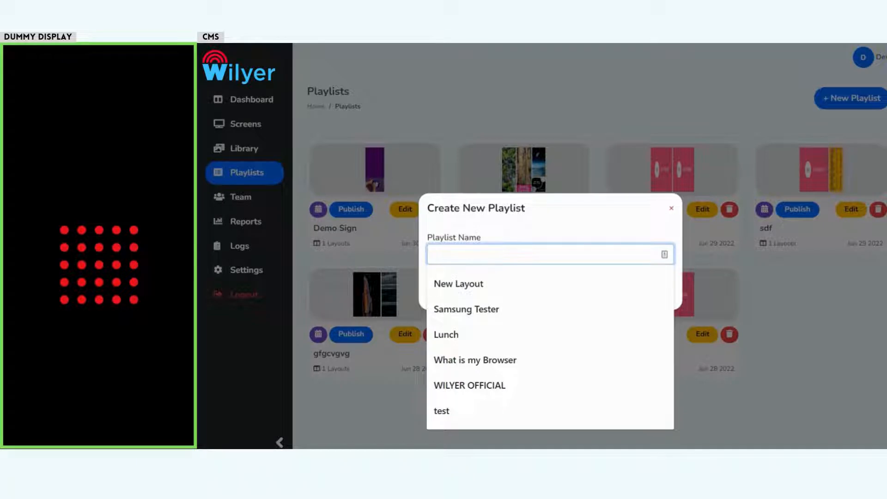
text(New Play)
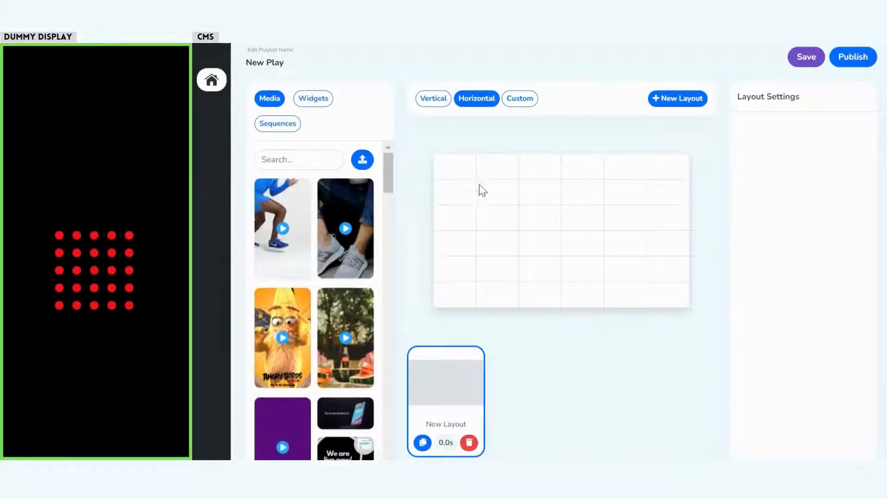
Switch the layout to vertical orientation and back to horizontal
click(436, 103)
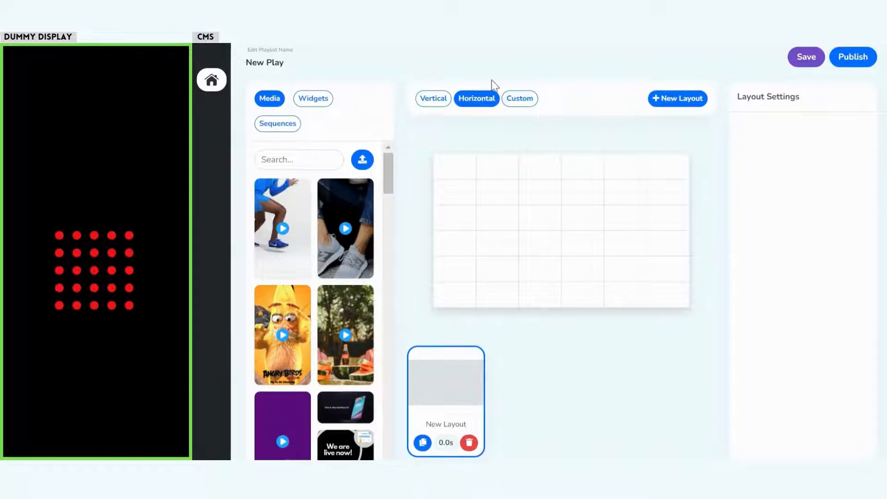
click(432, 106)
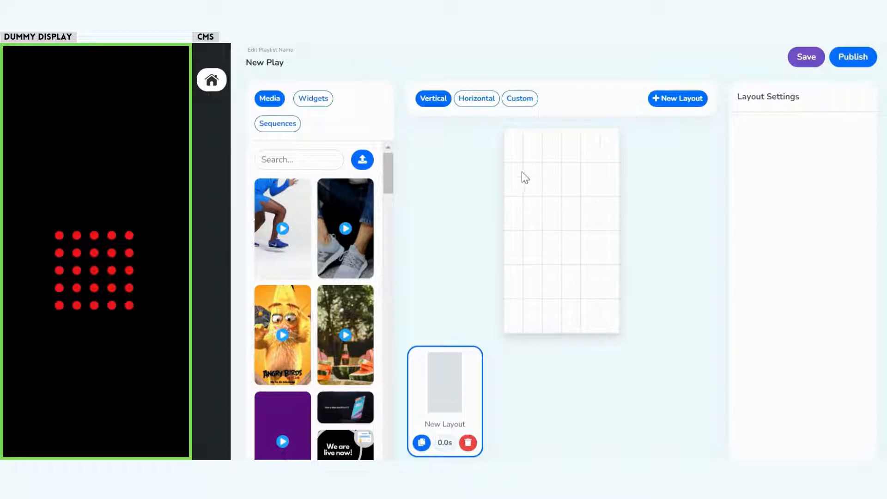
click(476, 99)
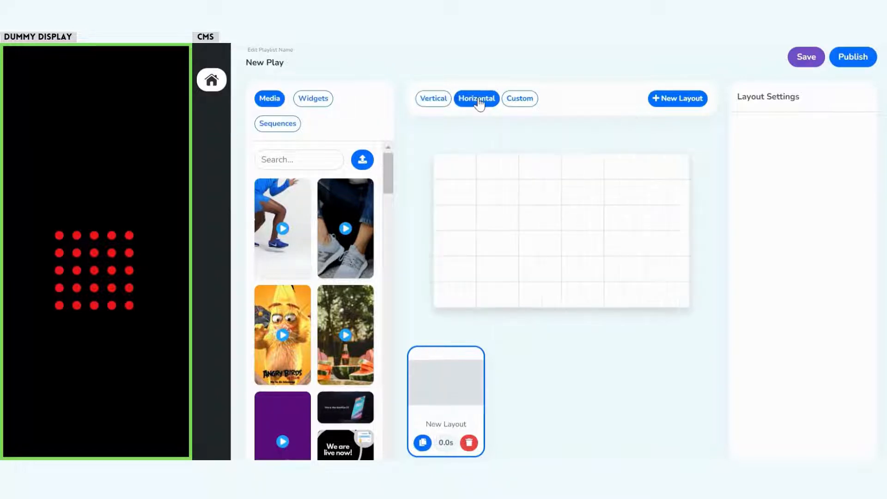
Apply a custom layout size with height 1080 and width 1080, and reopen the custom size settings to check them
click(518, 103)
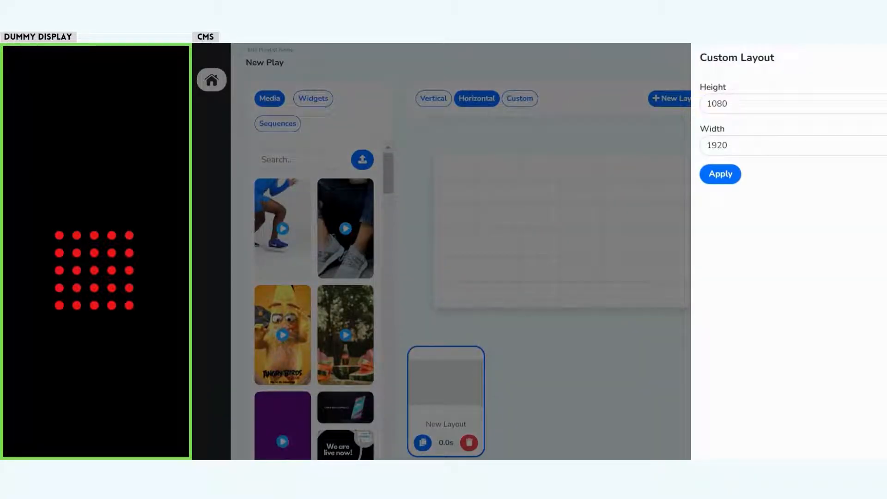
click(728, 145)
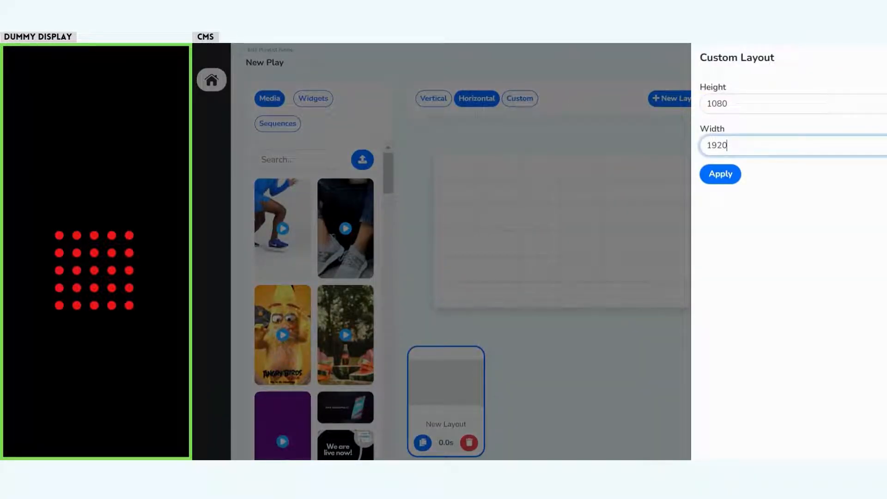
text(0)
click(718, 178)
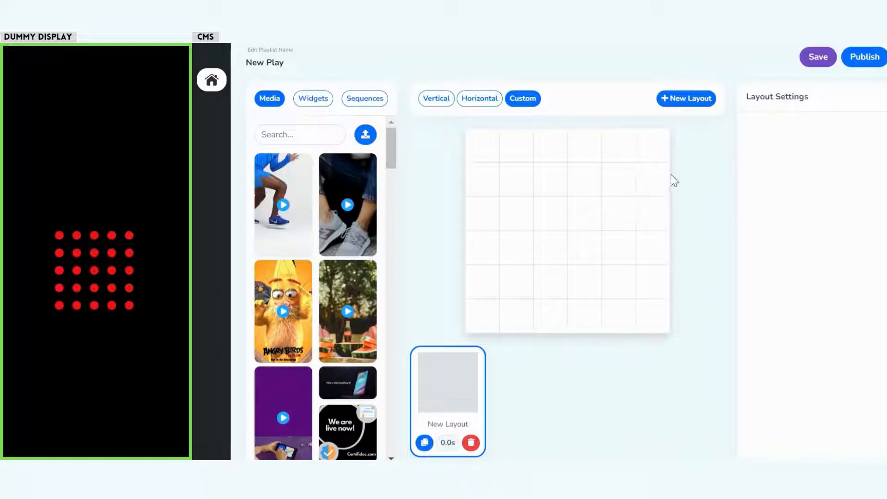
click(531, 102)
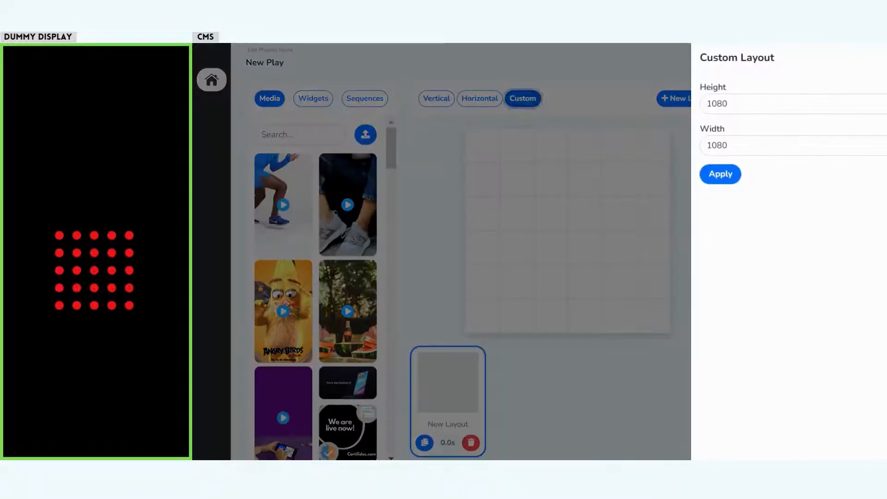
click(678, 193)
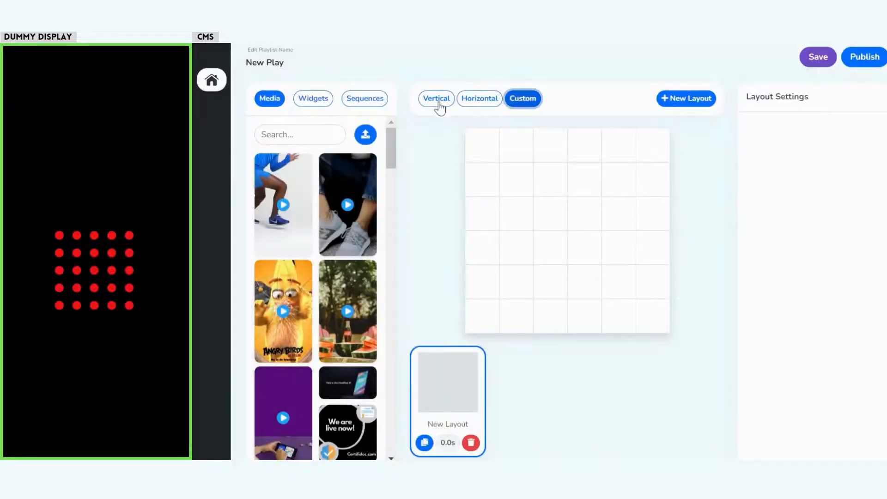
Set the playlist's layout to vertical orientation
click(437, 100)
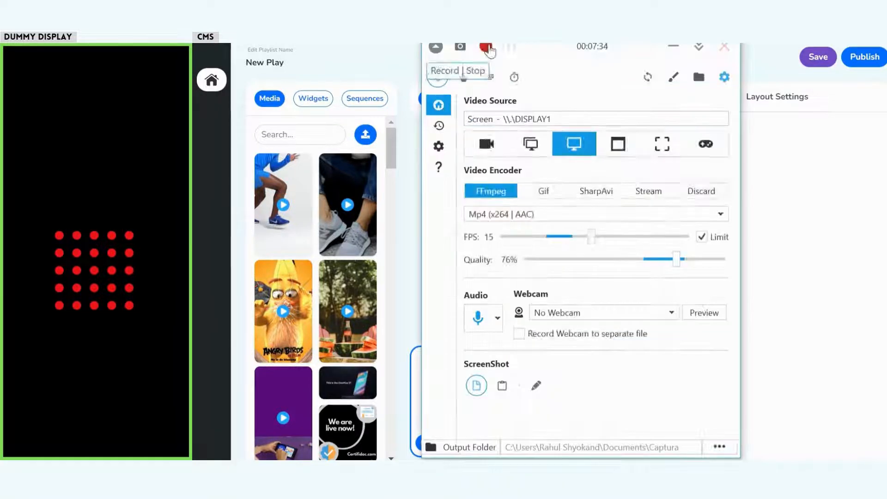
click(486, 47)
click(670, 49)
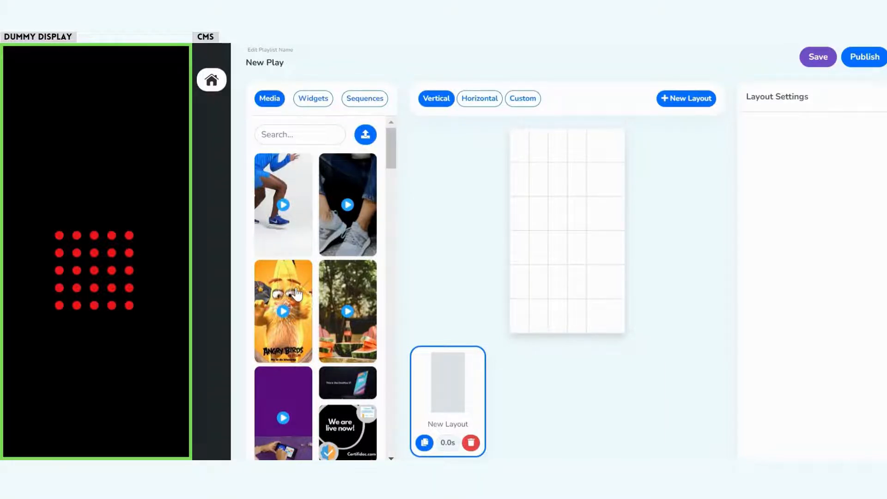
Upload the Saigo_ The World's First Sport Utility video to the media library from within the playlist editor
scroll(297, 294, down, 10)
scroll(298, 294, up, 10)
click(365, 136)
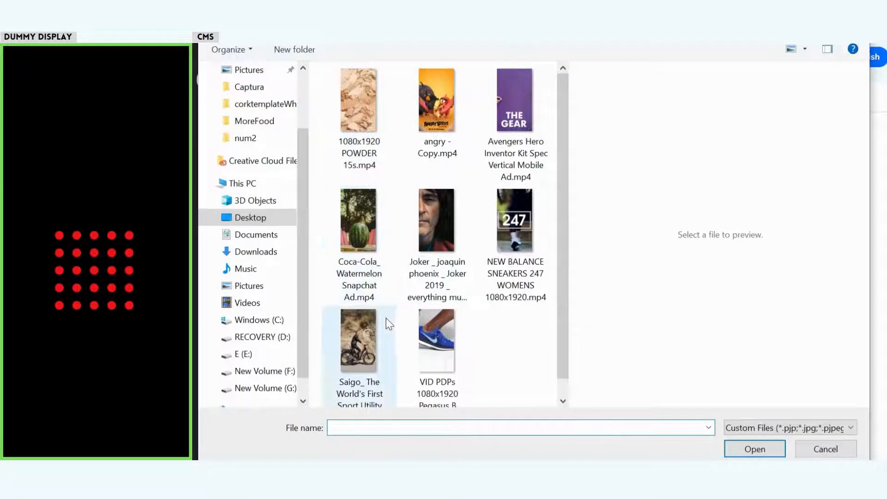
click(387, 319)
click(750, 449)
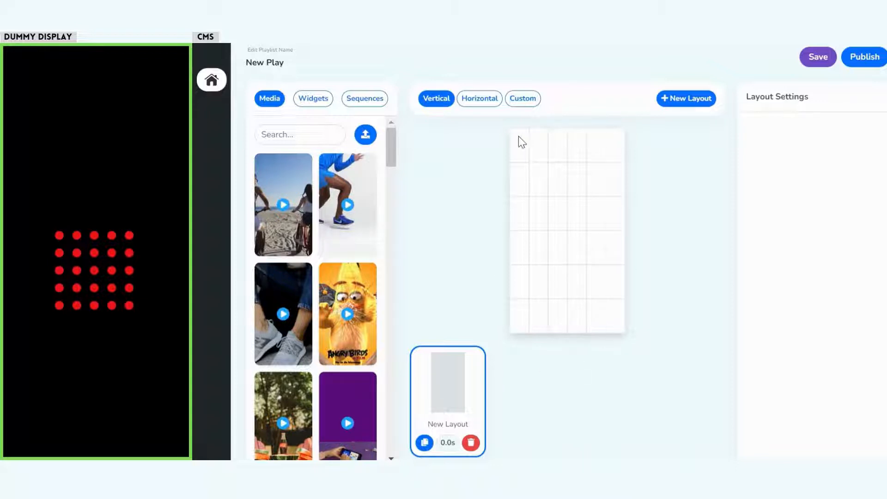
Add two more empty layouts to the playlist and delete both of them
click(709, 105)
click(708, 105)
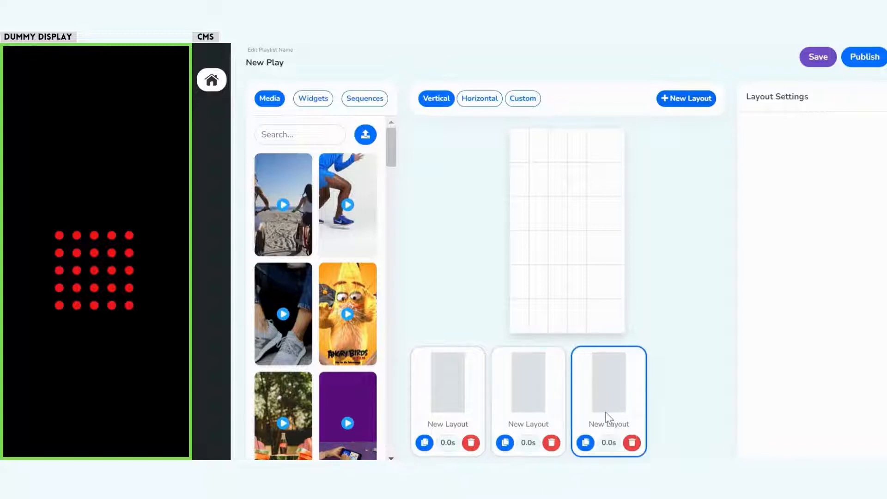
click(632, 443)
click(552, 443)
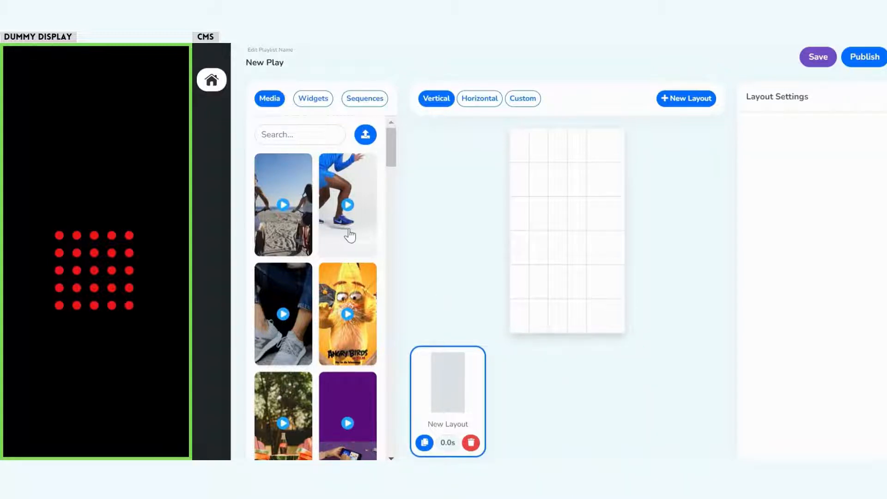
Place the VID PDPs 1080x1920 Pegasus B EN video in the layout and size its zone to fill the full screen
drag(347, 233, 570, 221)
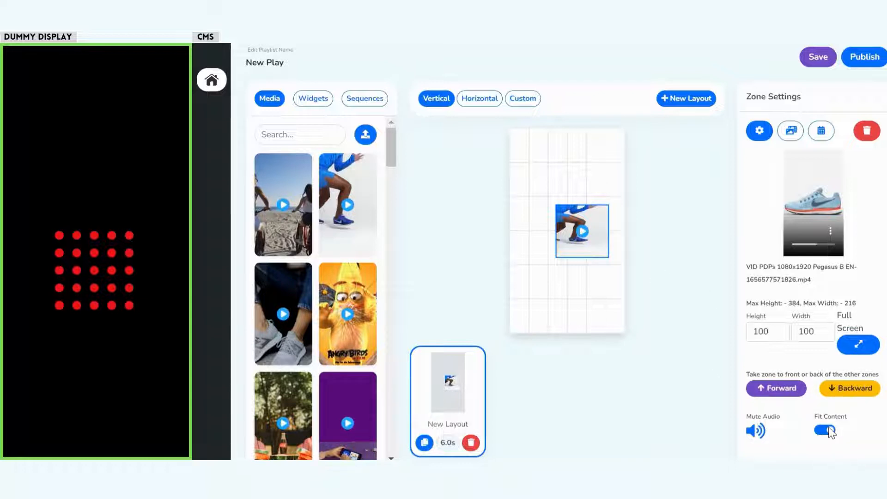
click(859, 346)
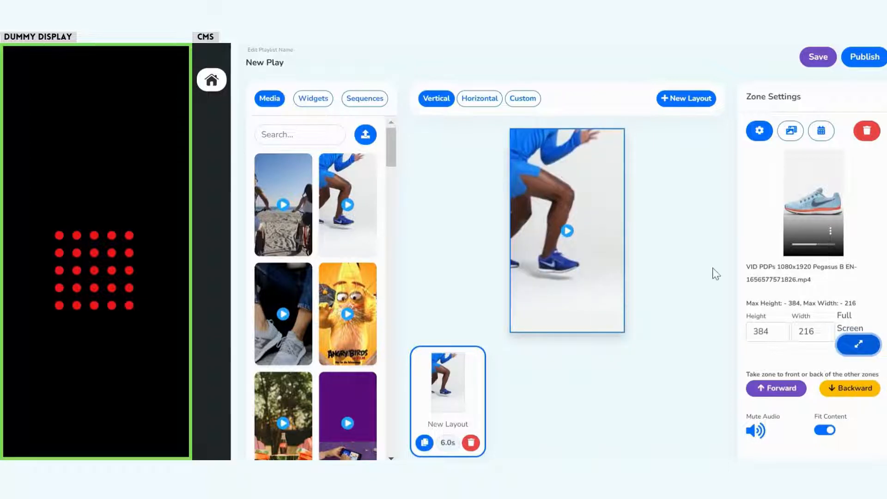
drag(628, 331, 637, 361)
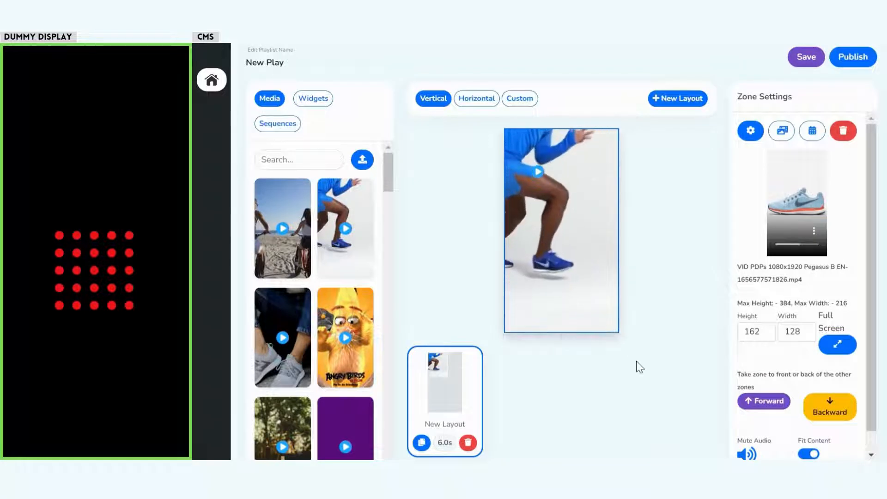
click(665, 340)
Rename the layout as base
scroll(673, 319, down, 1)
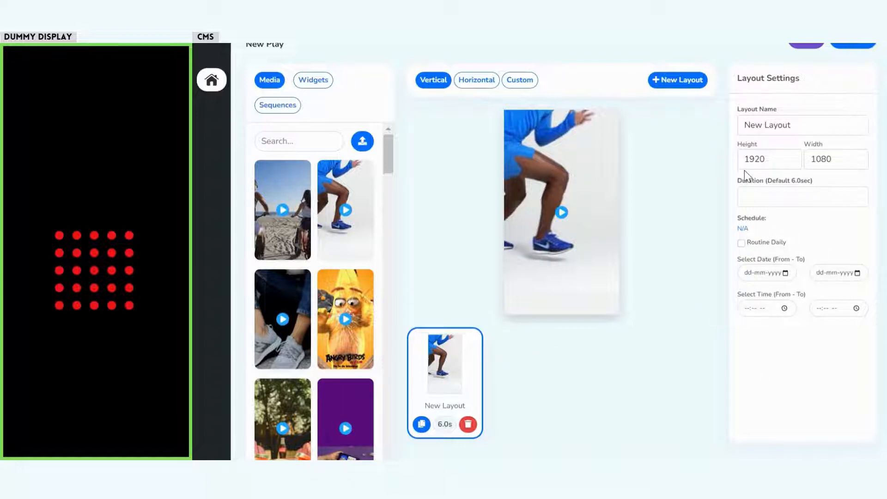
drag(793, 126, 743, 125)
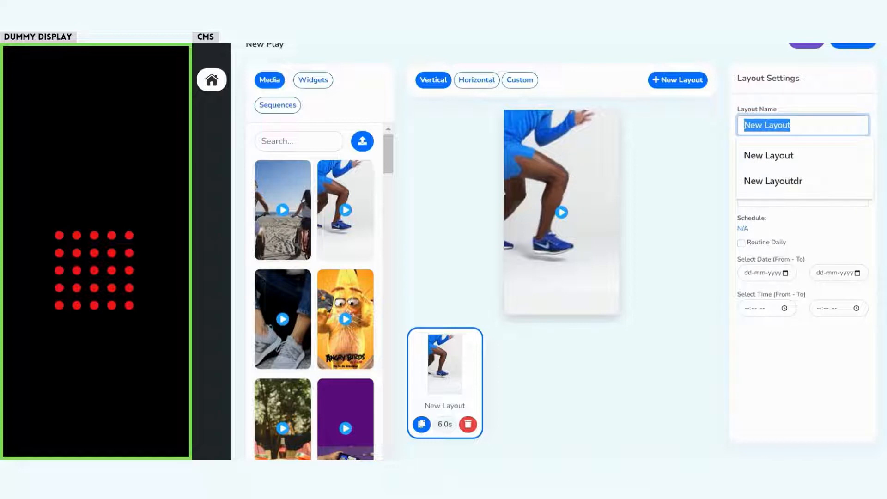
text(Base)
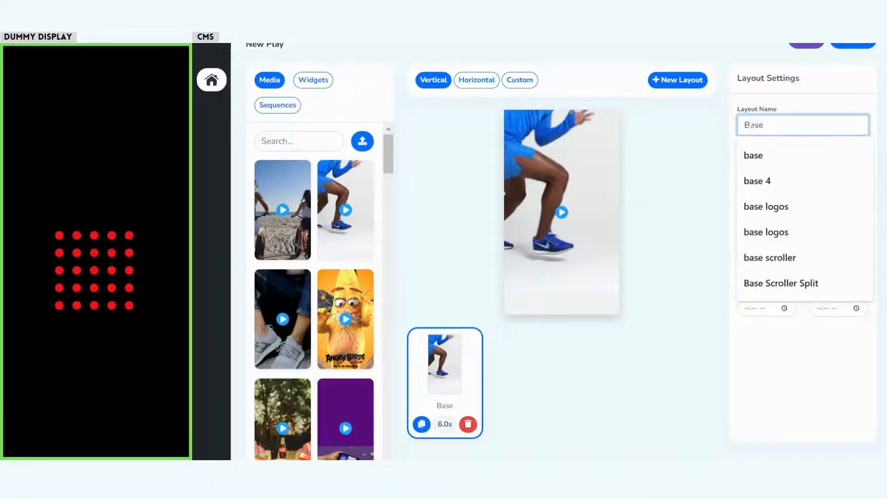
click(744, 156)
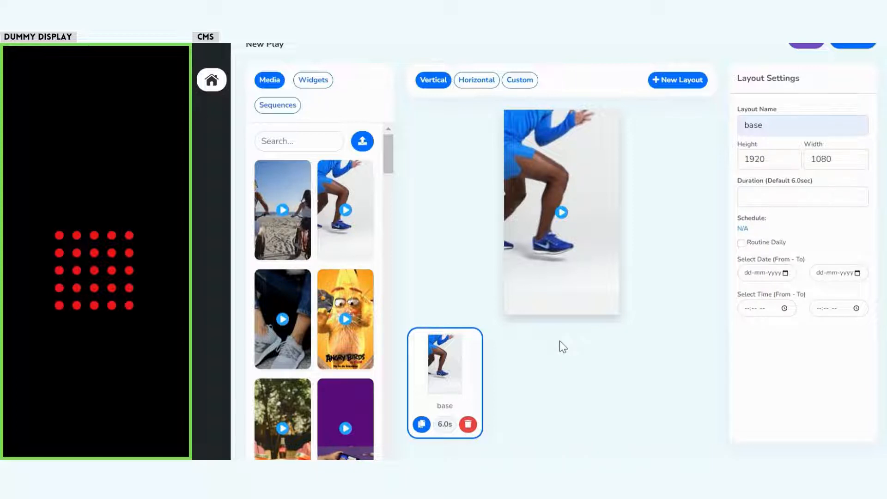
Shrink the video zone to a height of about 304 and a width of about 188
click(566, 182)
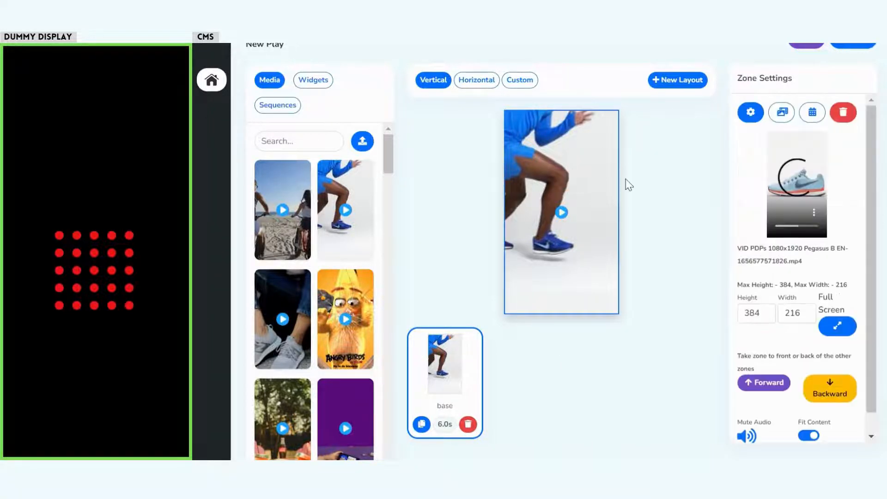
scroll(628, 185, up, 1)
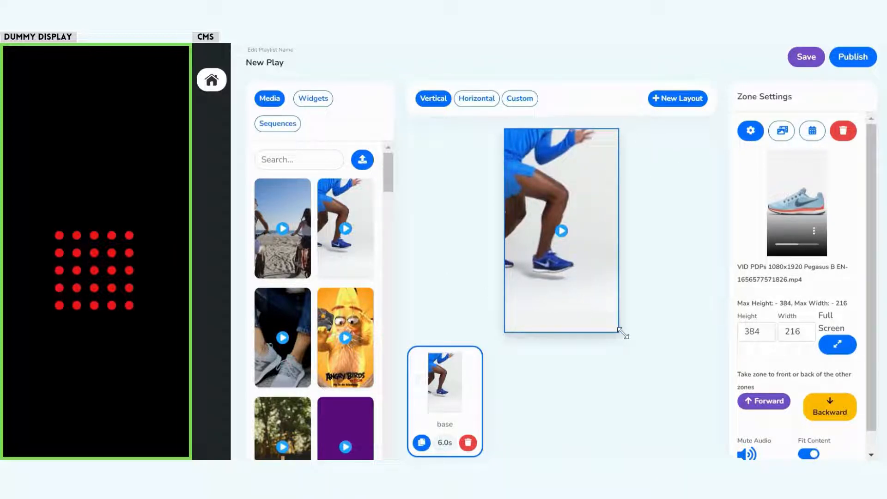
drag(623, 331, 604, 290)
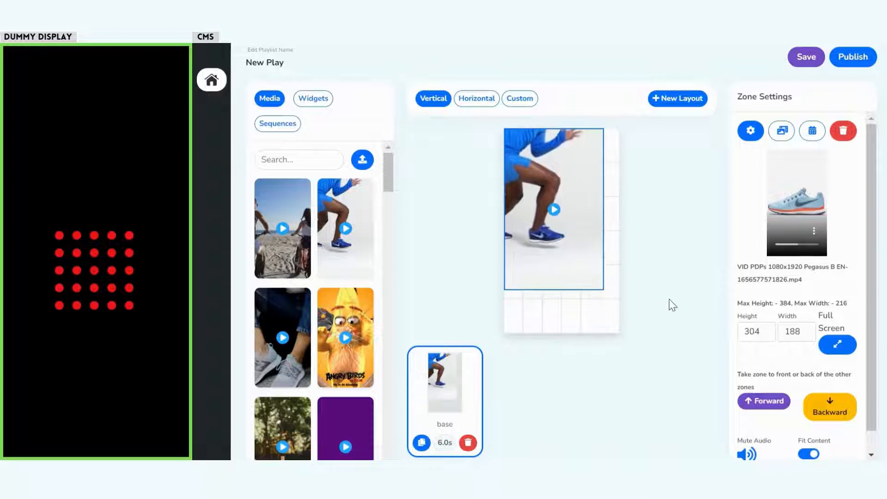
click(650, 286)
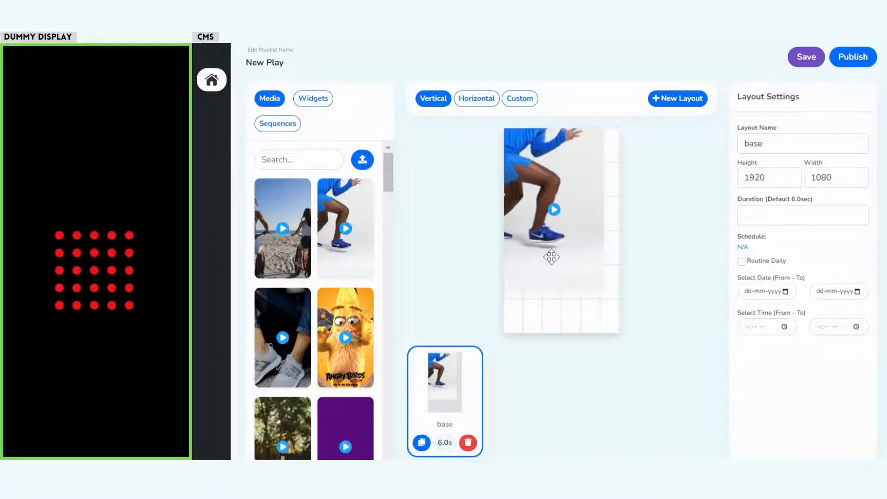
Add the Saigo_ The World's First and NEW BALANCE SNEAKERS videos to the media list of the video zone
click(551, 257)
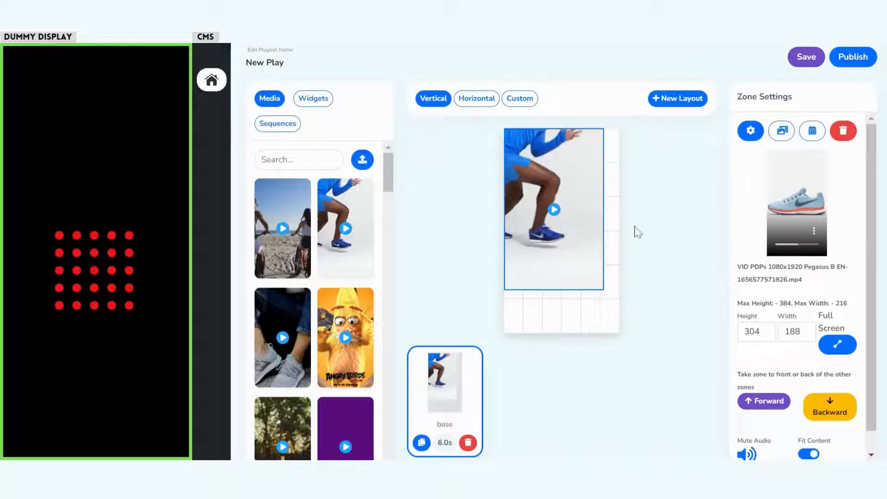
click(781, 131)
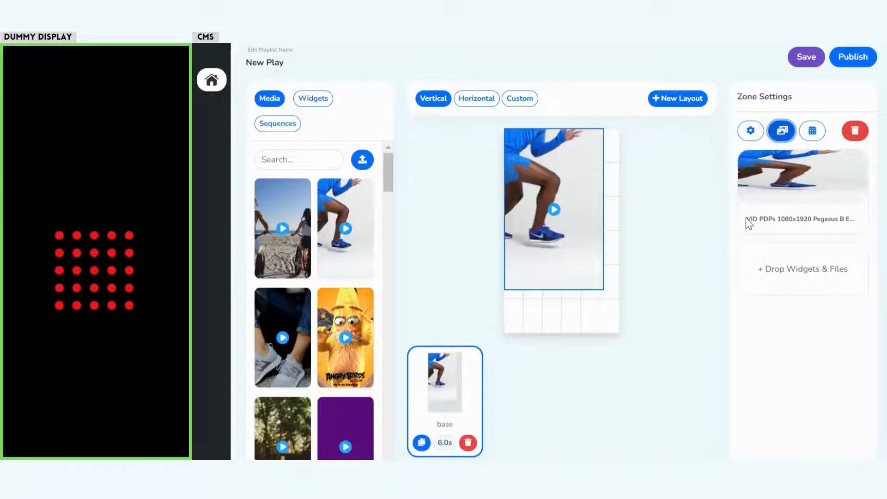
drag(748, 224, 853, 219)
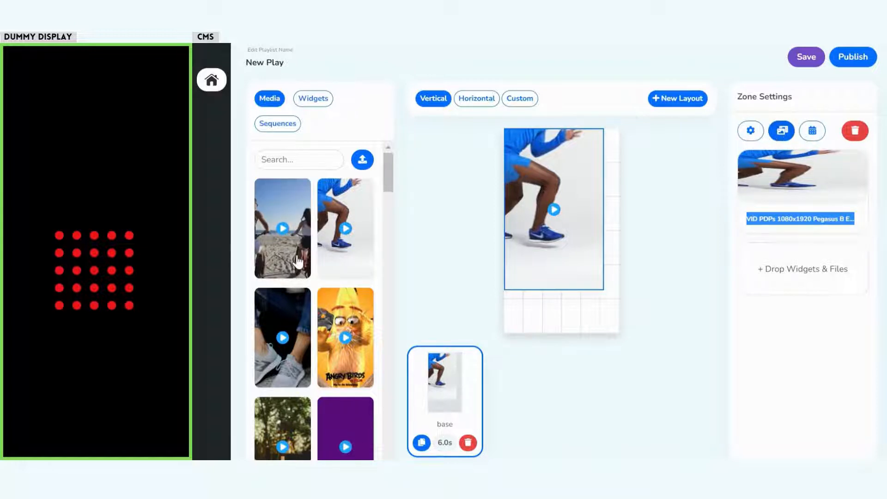
drag(281, 248, 793, 276)
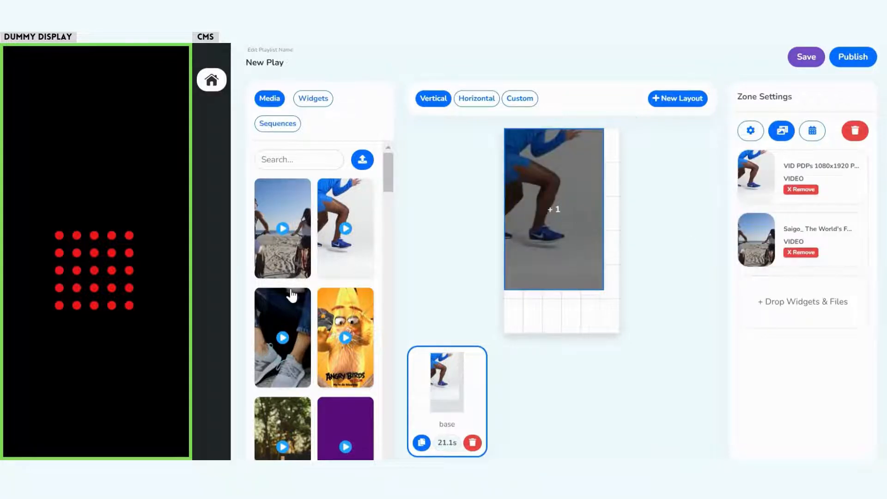
drag(291, 342, 816, 303)
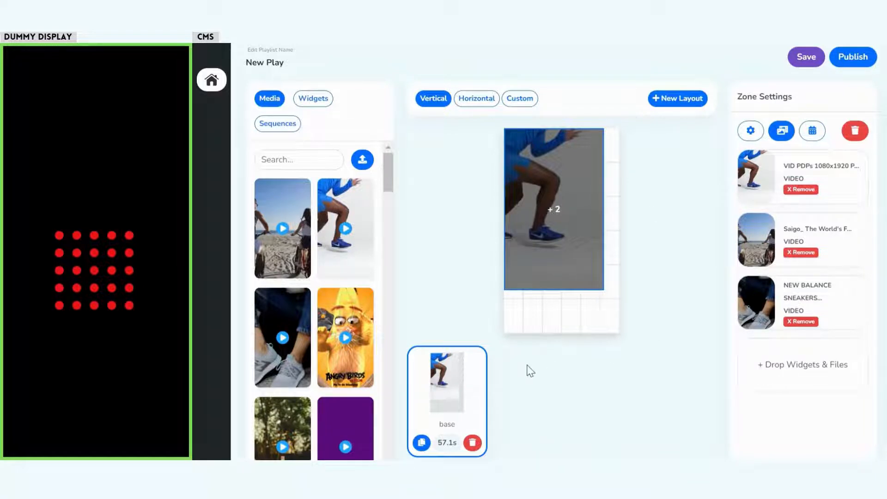
Enlarge the video zone to fill the whole vertical layout and reopen its media list for review
click(610, 292)
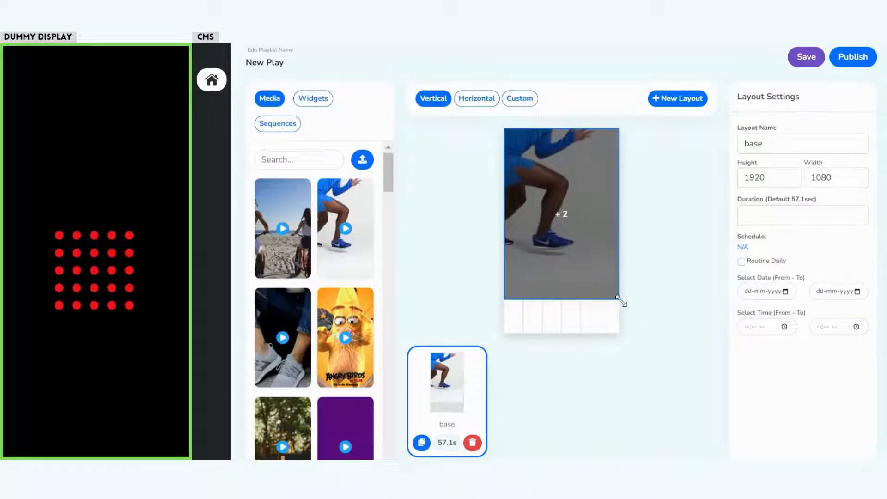
drag(619, 300, 621, 333)
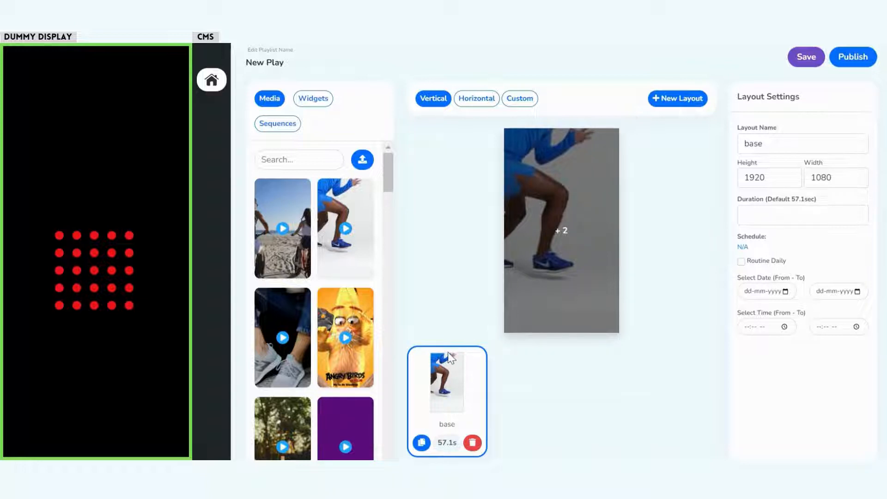
click(550, 222)
click(782, 131)
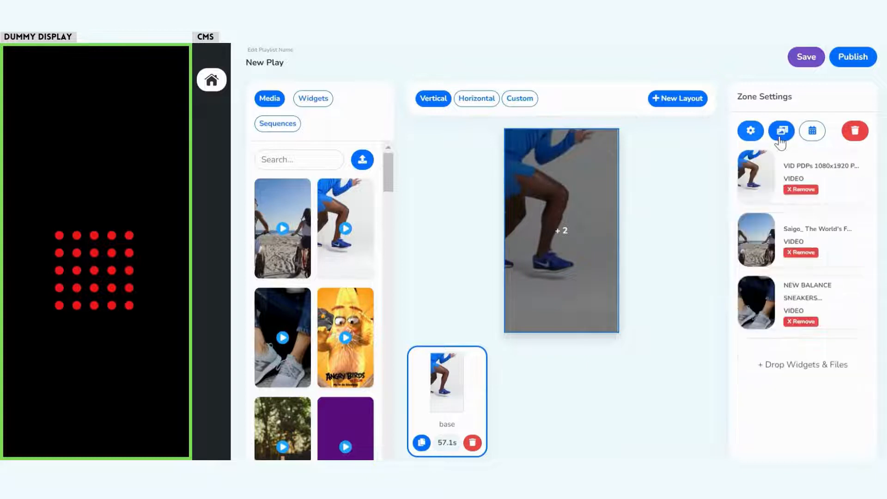
scroll(781, 285, down, 1)
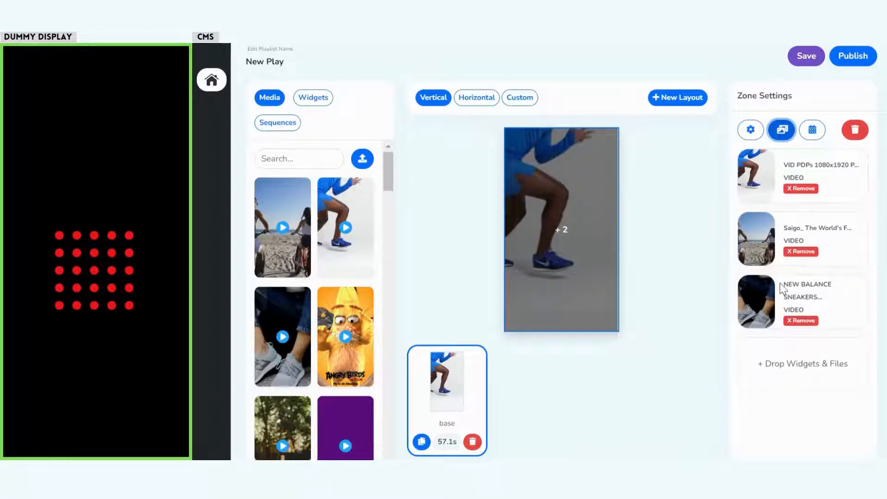
scroll(808, 253, up, 1)
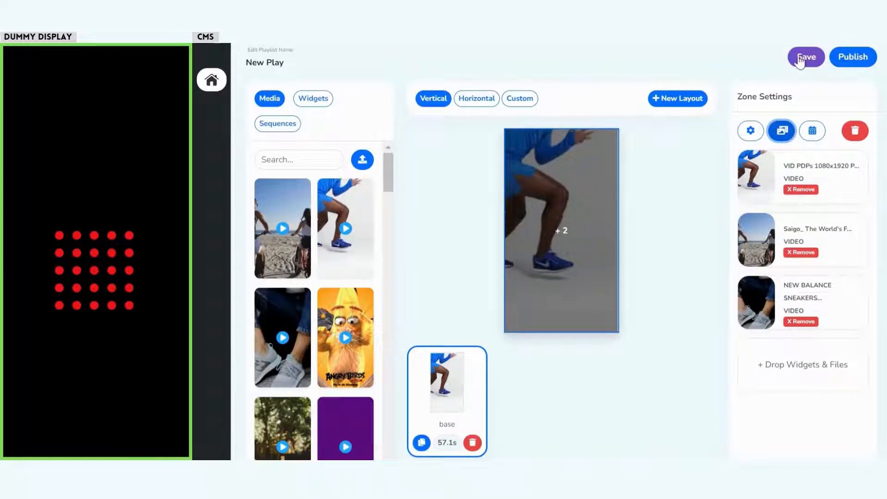
Open the publishing page for the New Play playlist and select only the Live New Demo screen as the target
click(866, 61)
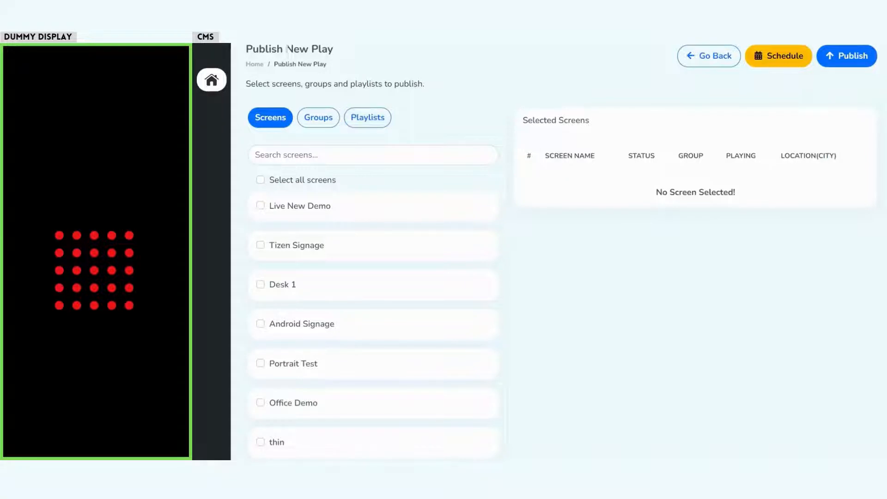
drag(288, 49, 337, 62)
click(329, 76)
click(261, 180)
click(260, 180)
click(261, 206)
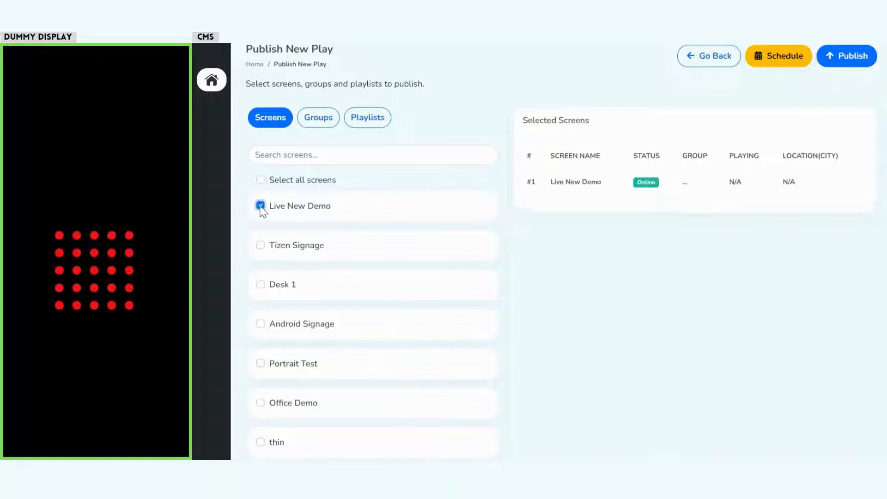
click(261, 245)
click(262, 246)
Examine the screen groups available as publishing targets
click(326, 124)
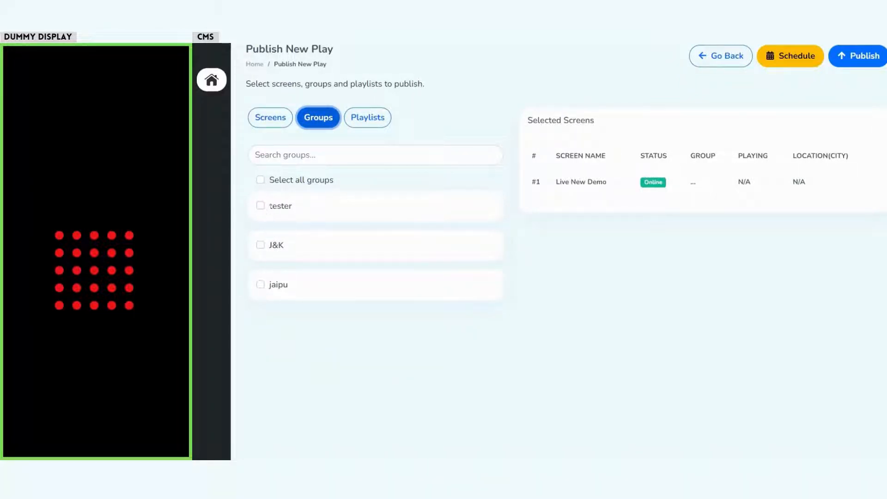
drag(269, 206, 288, 285)
click(315, 301)
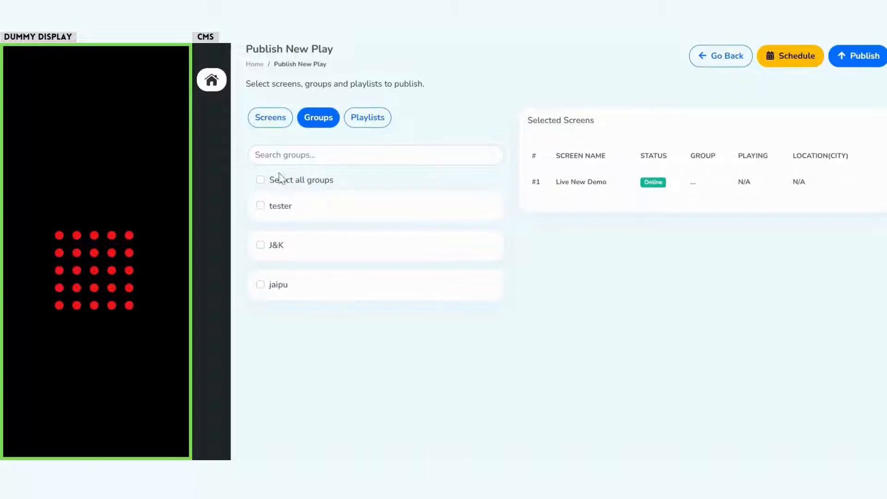
Try selecting all playlists for replacement, review the affected screens, and clear the playlist selection
click(373, 122)
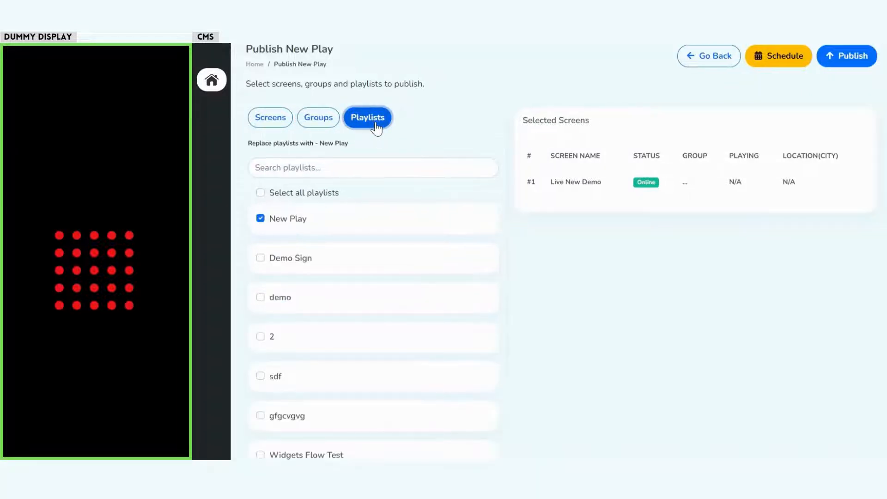
click(261, 193)
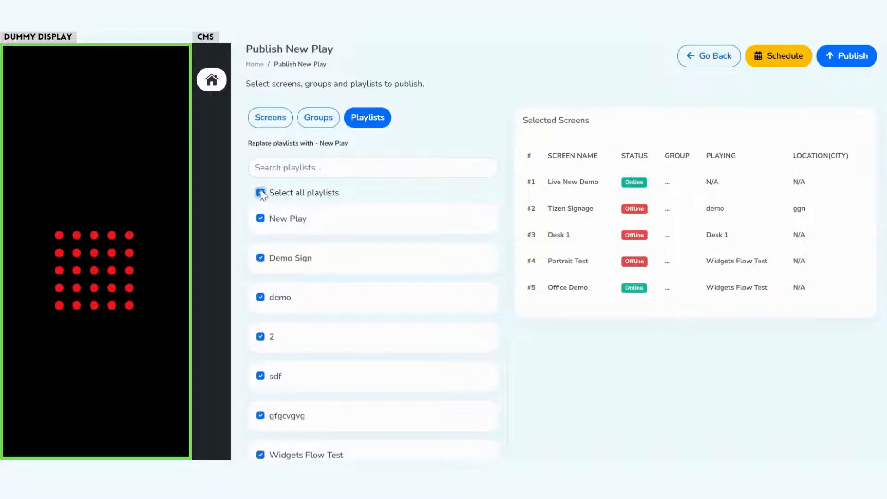
click(268, 122)
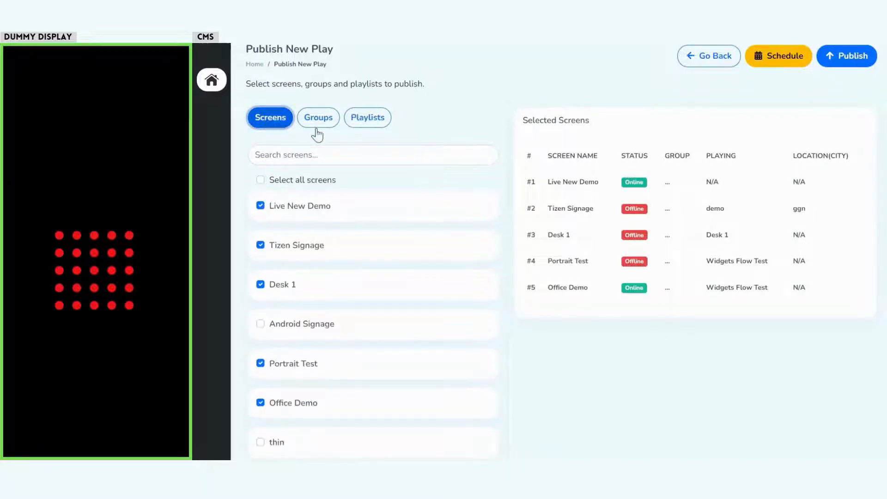
click(371, 123)
click(261, 193)
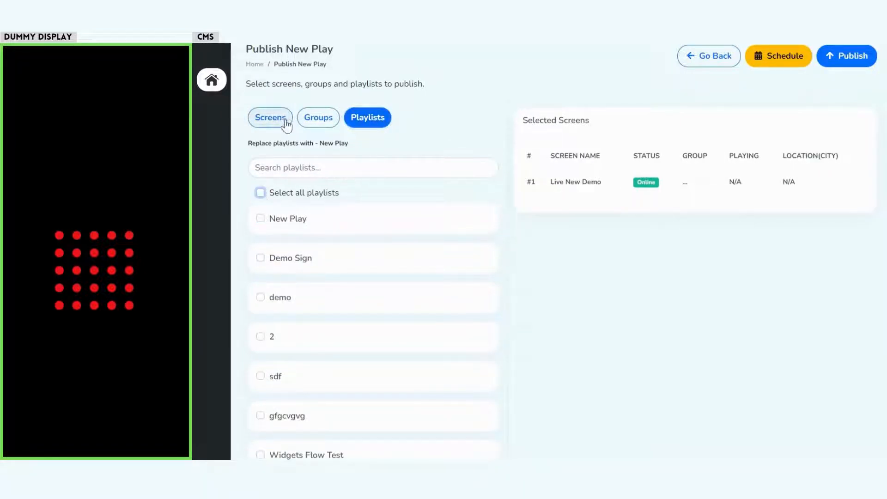
Check that Live New Demo is the selected screen and publish the New Play playlist to it
click(270, 118)
drag(270, 206, 341, 208)
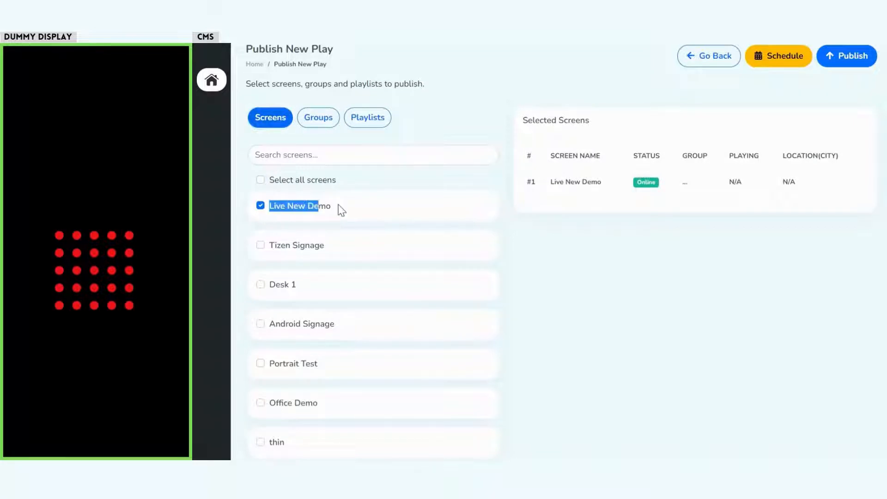
click(342, 209)
drag(293, 206, 326, 206)
click(403, 204)
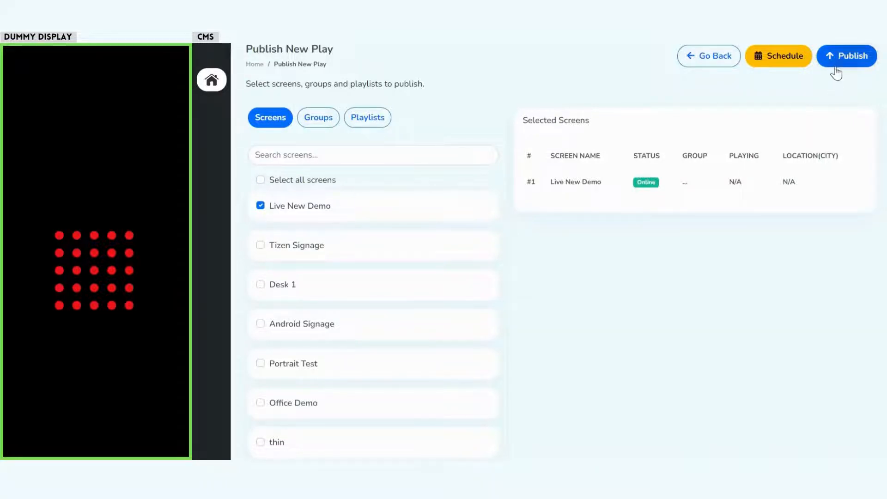
click(862, 57)
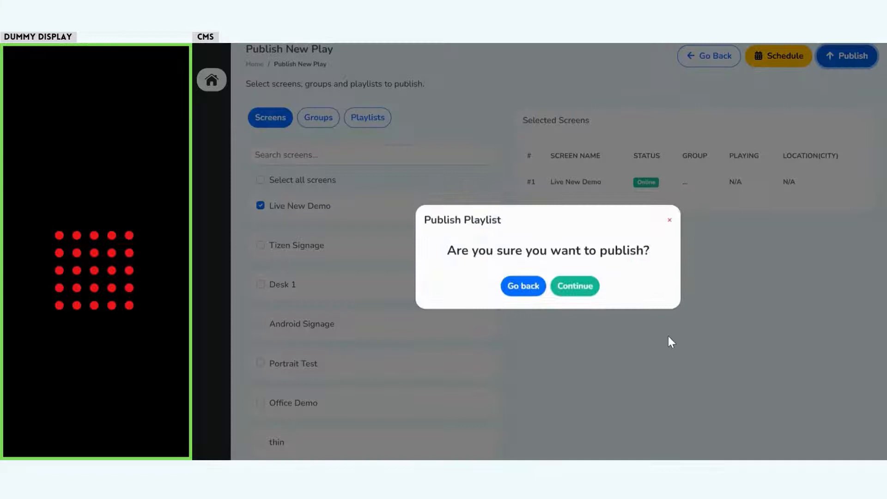
click(576, 291)
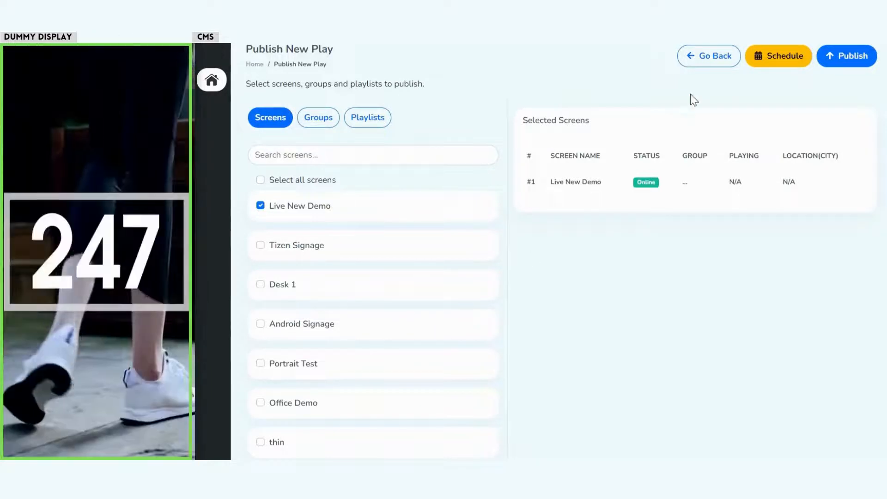
Return to the playlist editor, add the yellow MENU 2 image first in the zone's media list, and set its duration to 6 sec
click(698, 66)
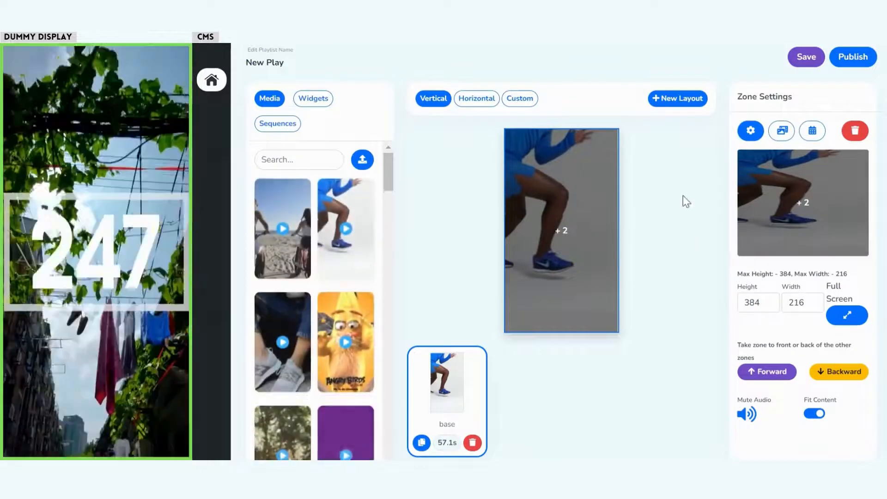
click(782, 134)
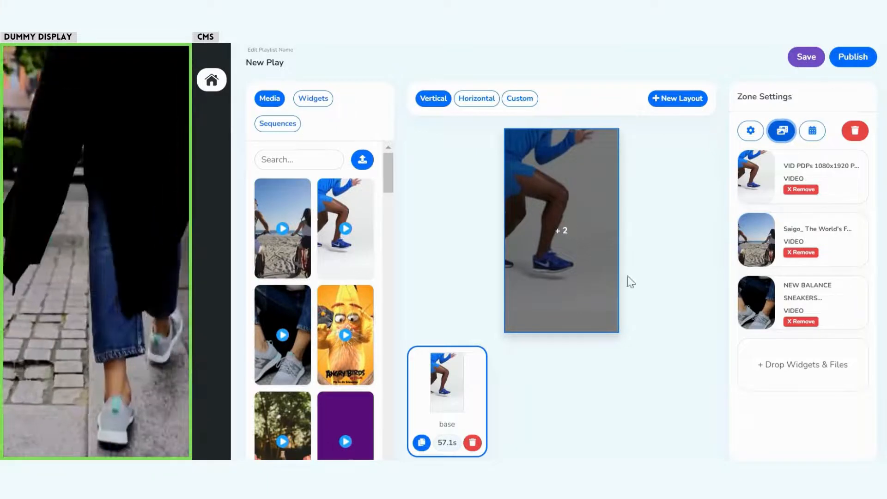
scroll(315, 374, down, 5)
scroll(314, 373, down, 1)
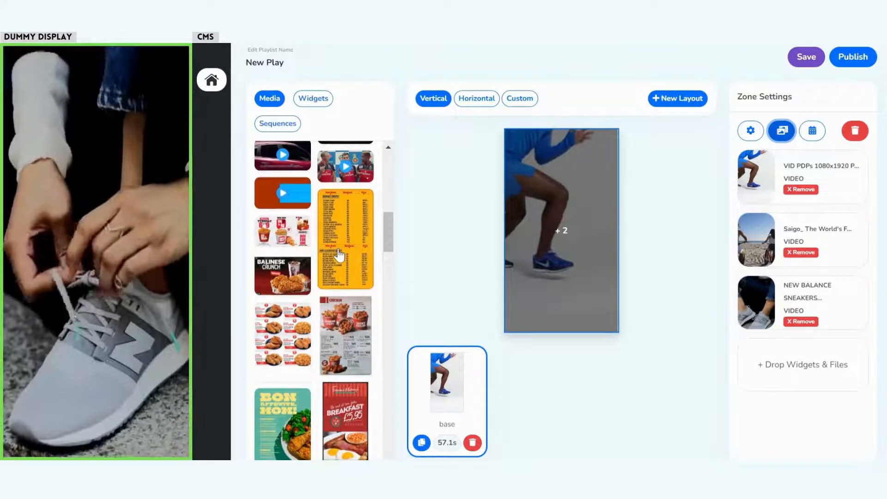
drag(338, 256, 786, 190)
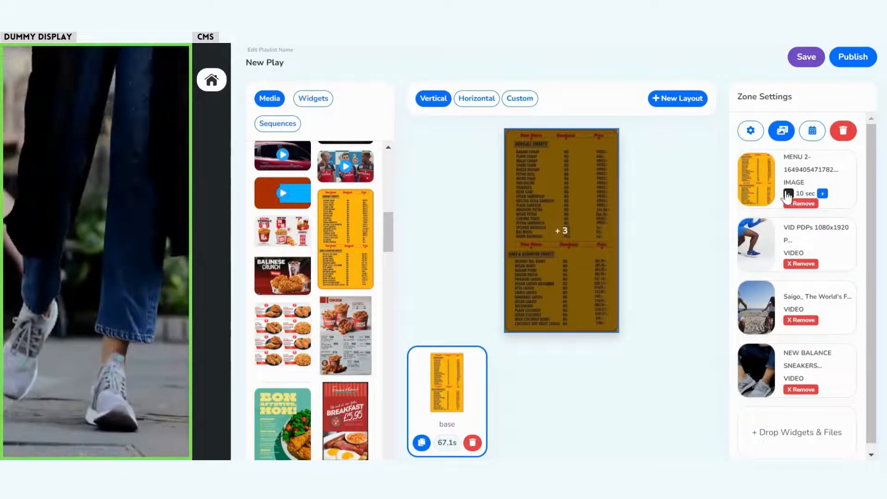
click(788, 194)
click(788, 194)
click(788, 195)
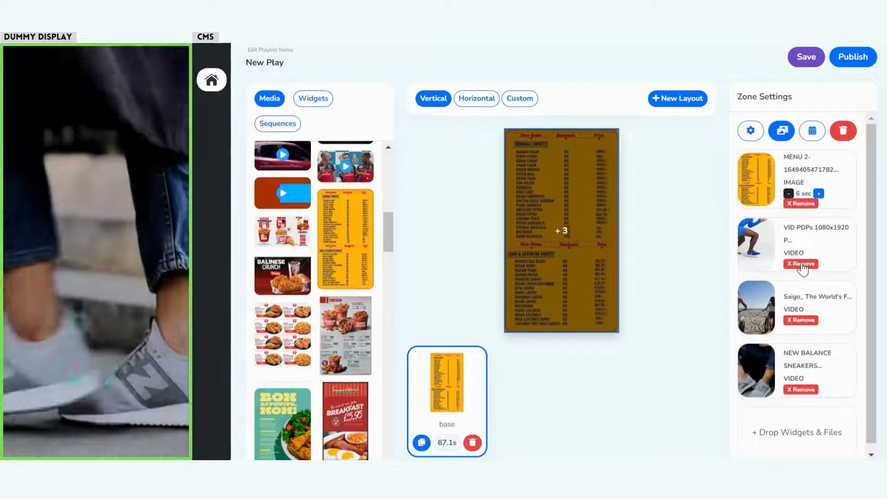
Replace the VID PDPs, Saigo_ and NEW BALANCE SNEAKERS videos in the zone's media list with the KFC burger image
click(802, 264)
scroll(350, 354, down, 10)
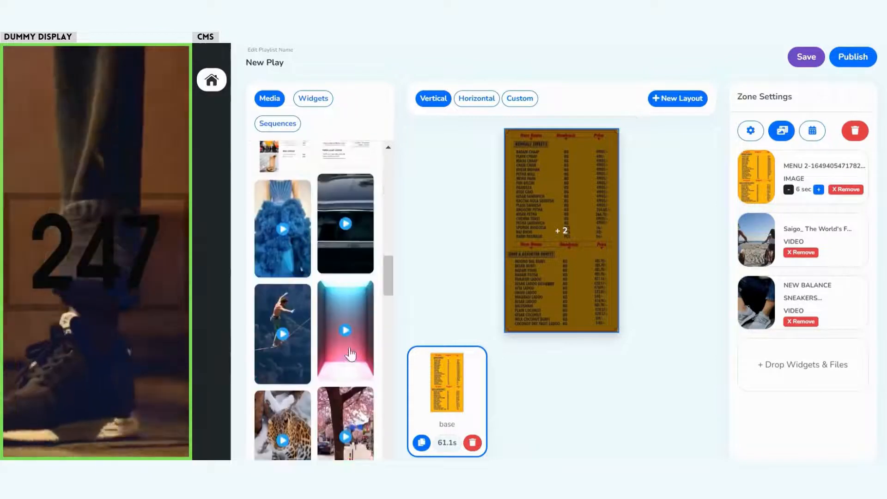
drag(285, 345, 830, 342)
click(802, 259)
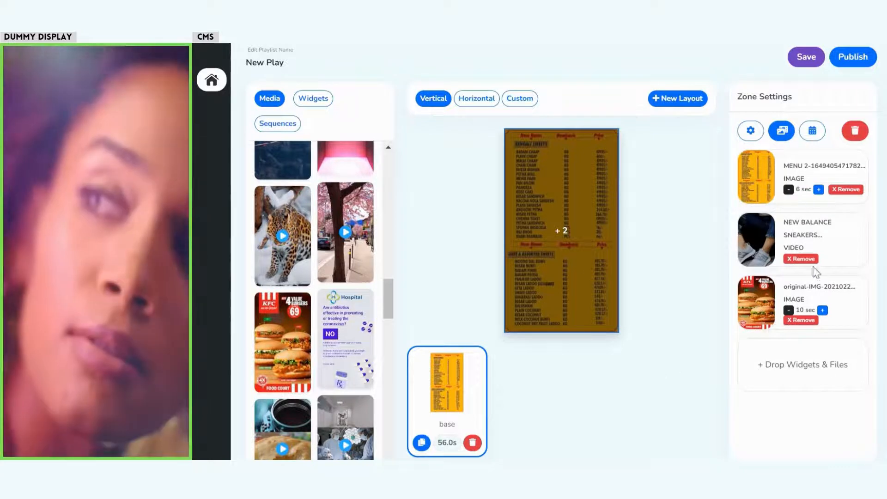
click(796, 259)
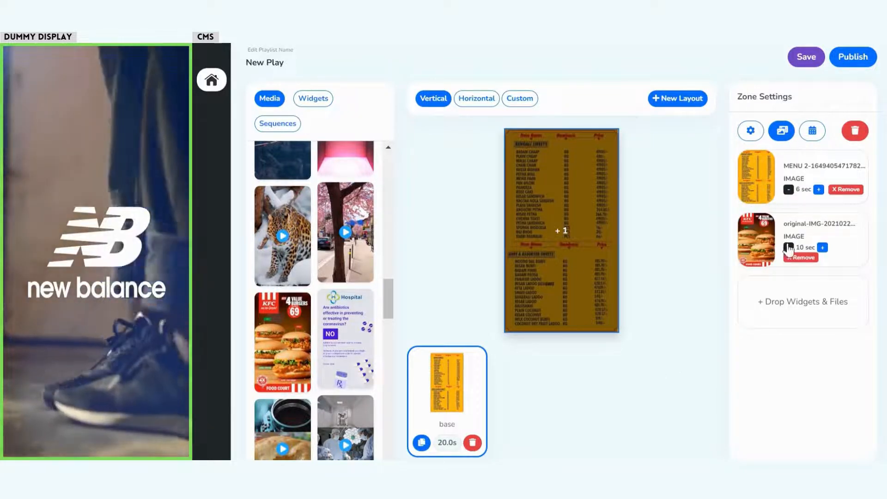
Set the duration of the KFC burger image to 7 sec
click(789, 253)
click(789, 253)
click(789, 252)
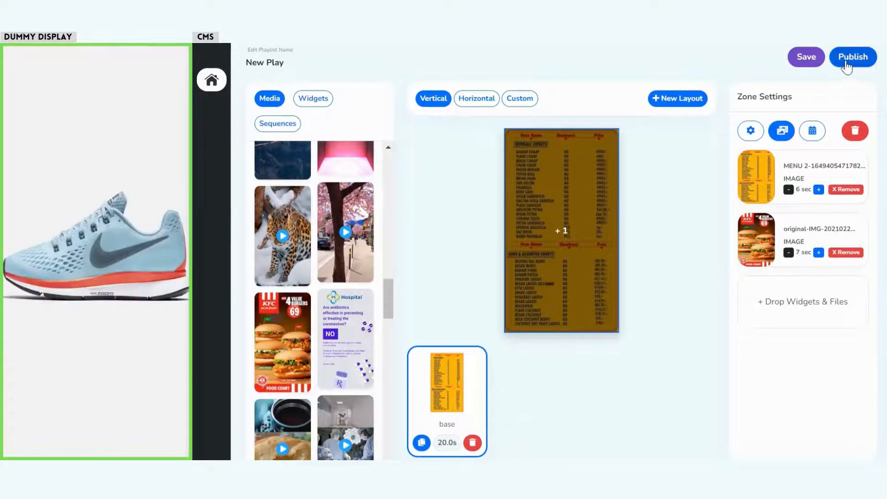
Publish the updated New Play playlist to the Live New Demo screen
click(845, 63)
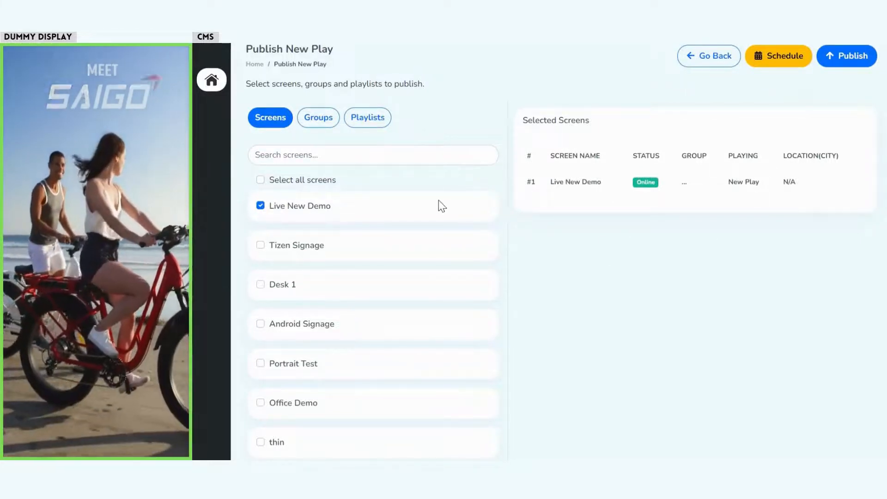
click(847, 52)
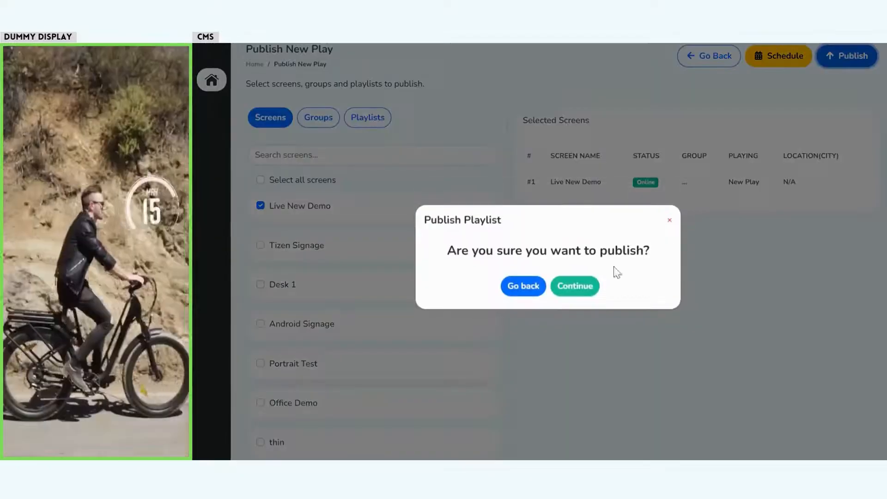
click(573, 286)
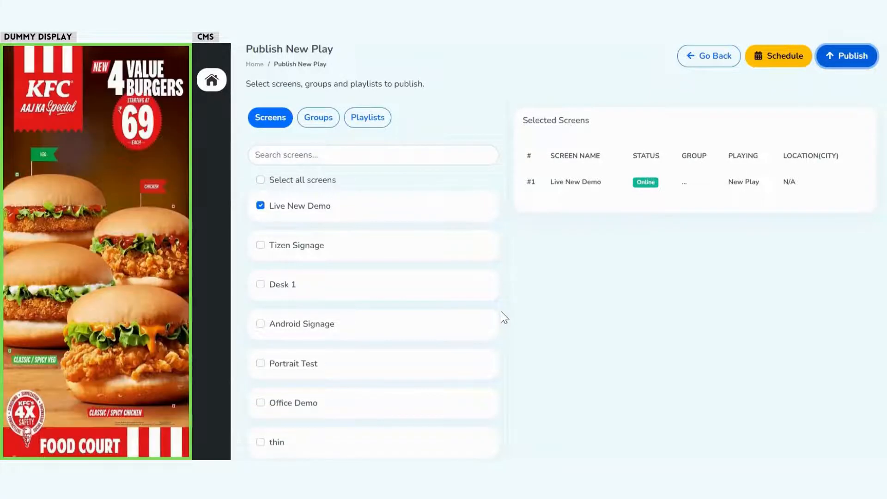
Return to the playlist editor and shorten the menu zone to a height of 256, keeping its full width of 216
click(695, 60)
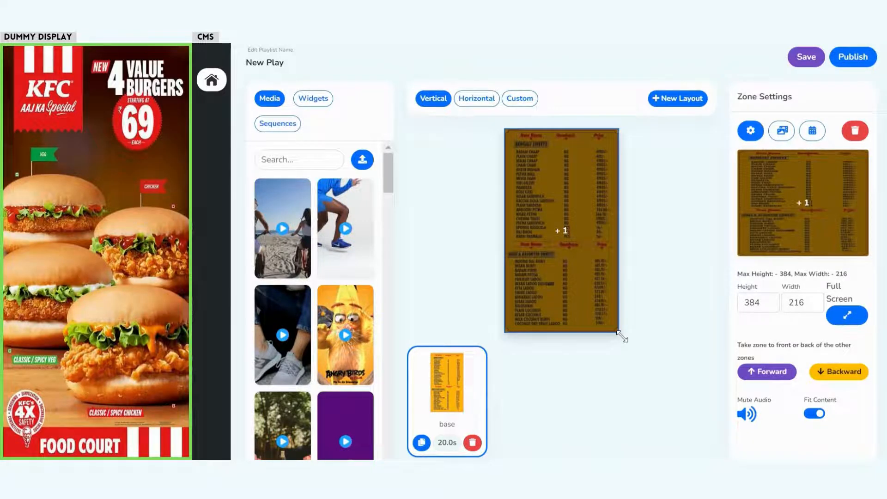
drag(626, 326, 665, 304)
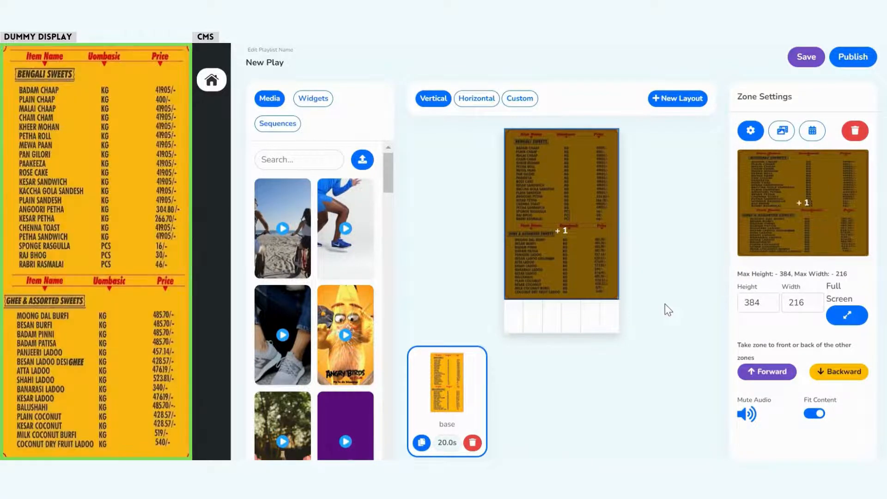
drag(664, 304, 687, 268)
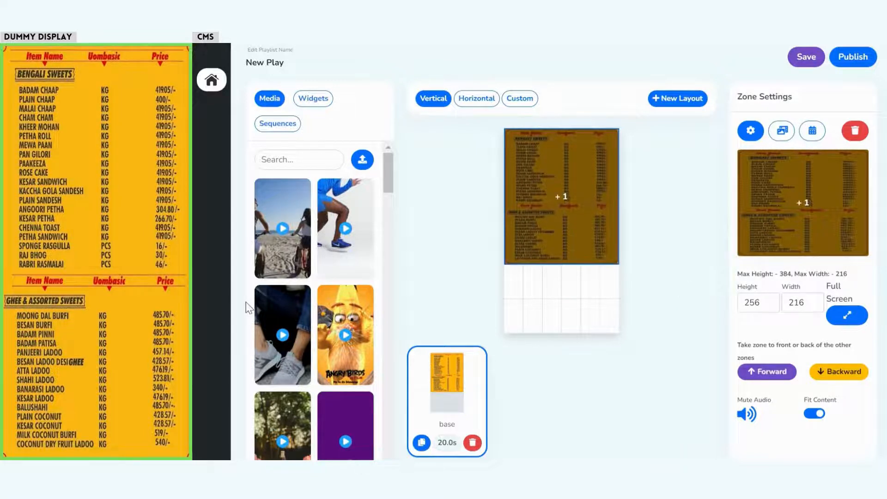
Add the iphone - Copy video as a zone below the menu and enlarge it to a height of 130 and a width of 216
scroll(331, 338, down, 10)
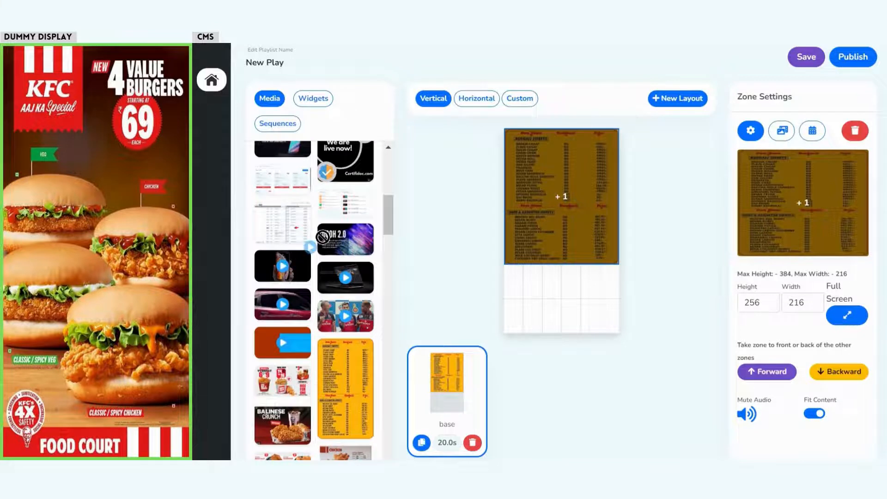
drag(537, 285, 539, 290)
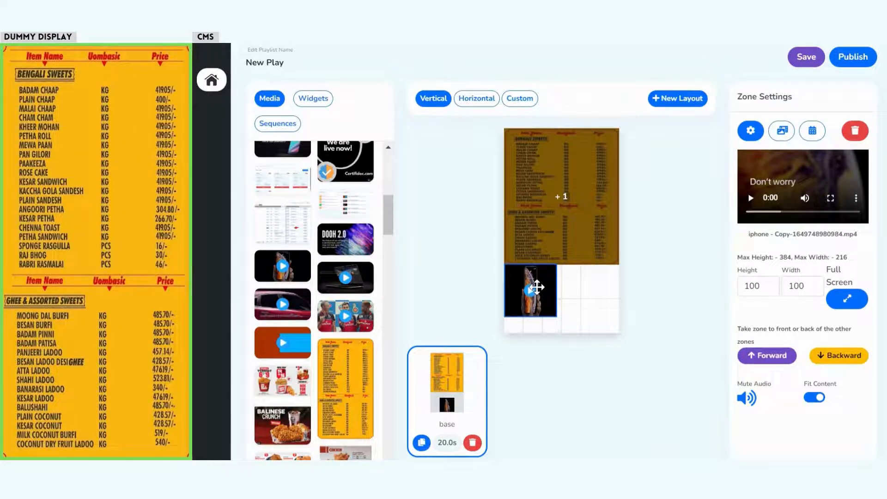
drag(557, 316, 671, 332)
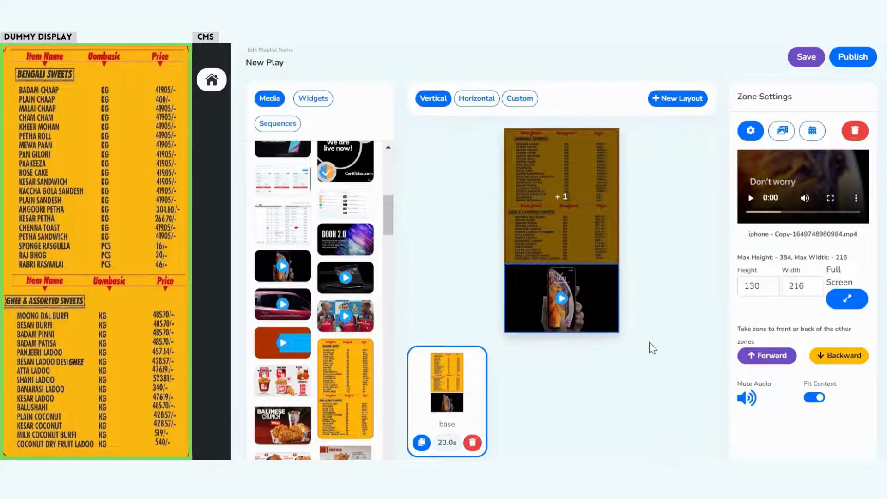
click(549, 238)
click(547, 280)
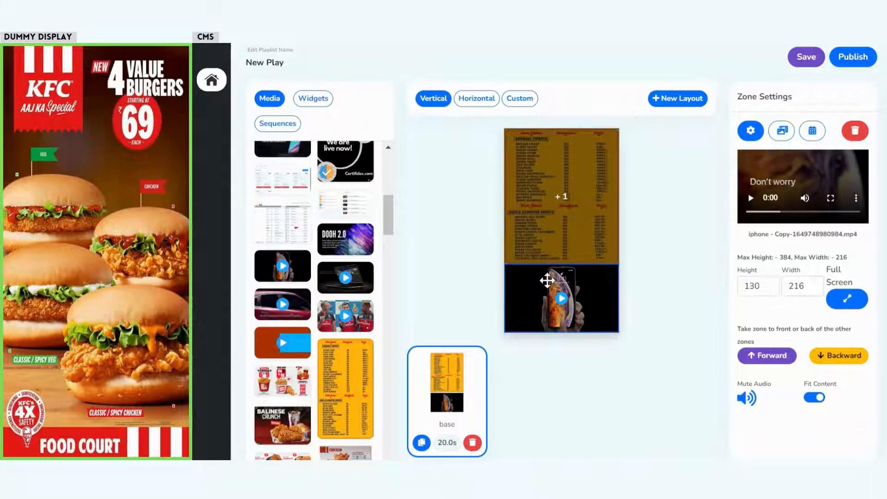
Add the green Bon Appetit image to the menu zone's media list and open the media list of the iphone video zone
click(579, 235)
click(782, 131)
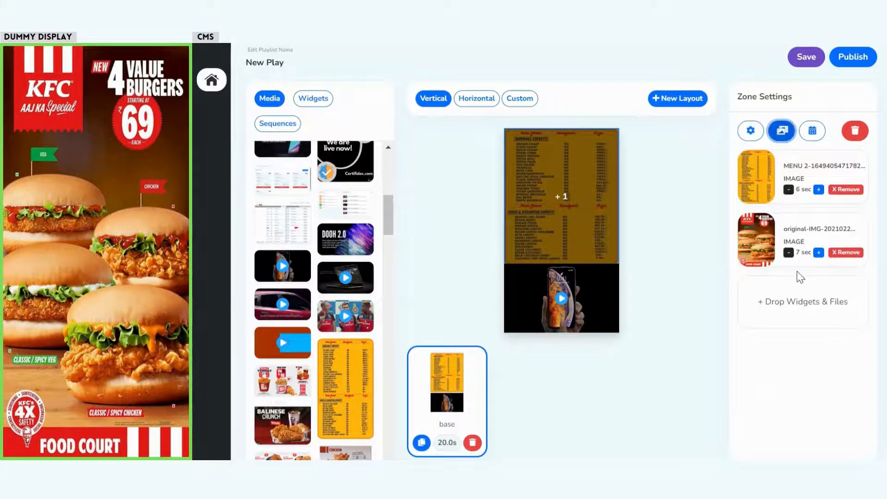
scroll(302, 372, down, 5)
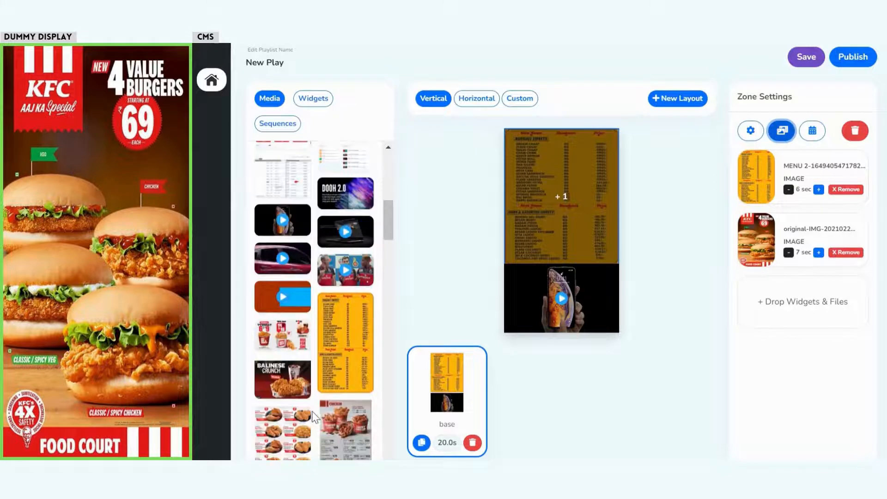
drag(301, 290, 807, 333)
click(585, 284)
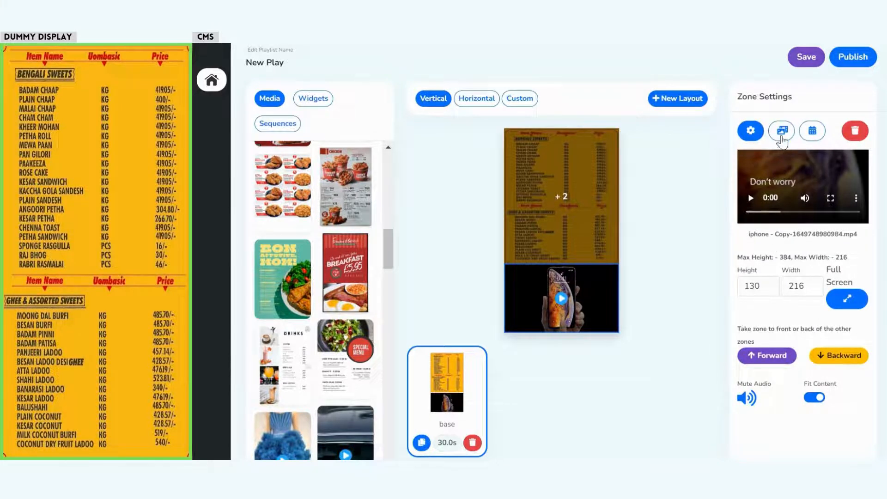
click(782, 134)
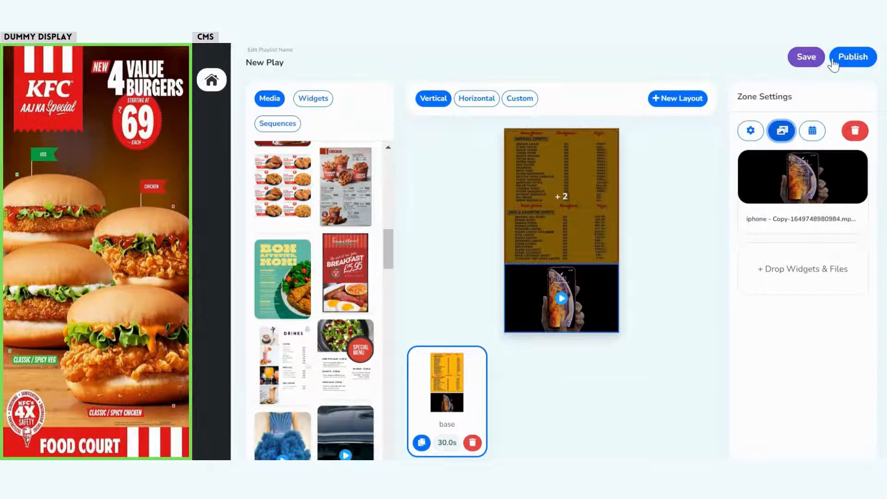
Save the New Play playlist, check its publish page with Live New Demo selected, and return to the playlist editor
click(805, 58)
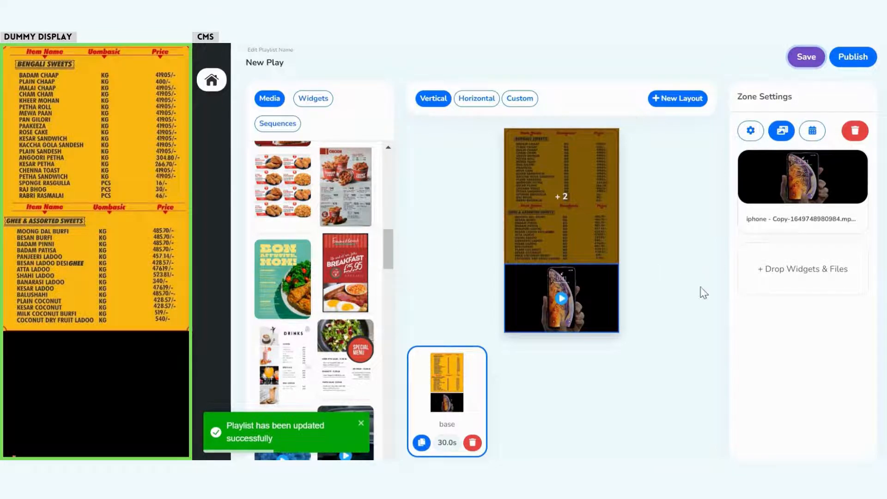
click(854, 65)
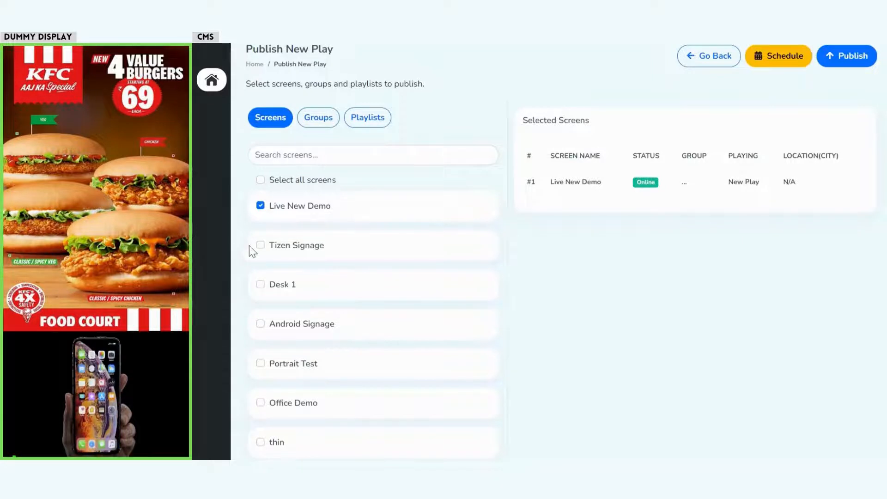
click(699, 59)
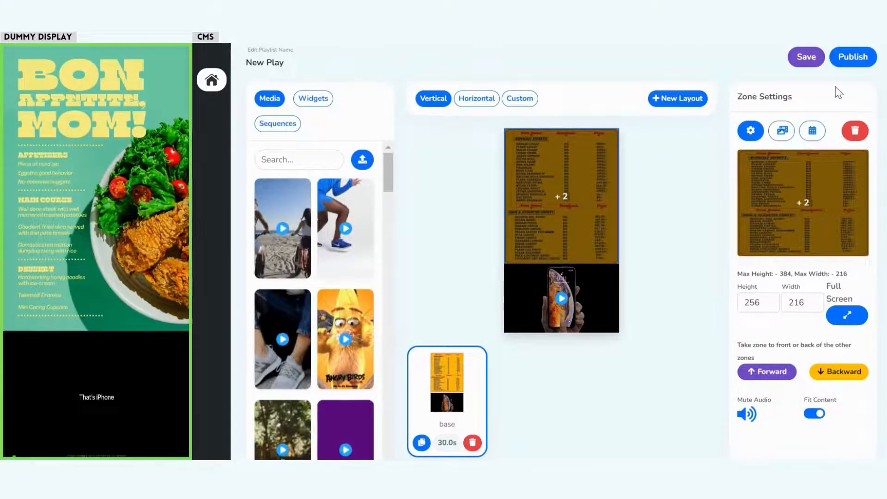
click(857, 58)
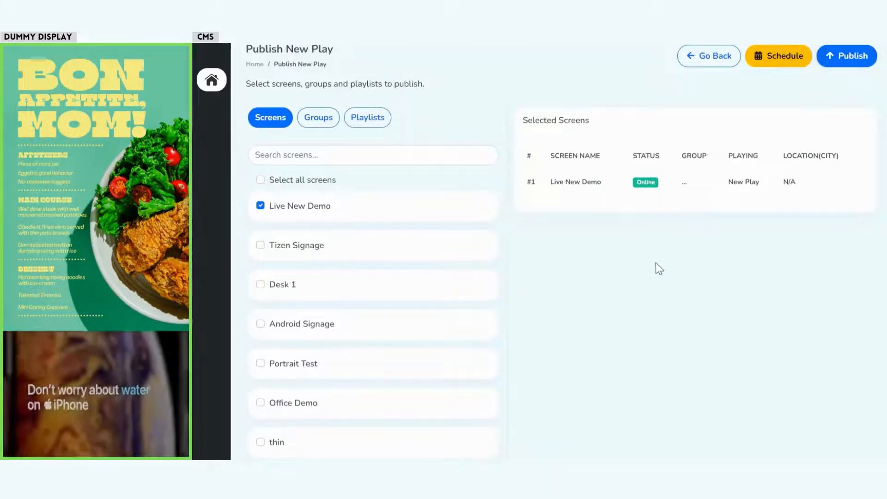
click(702, 60)
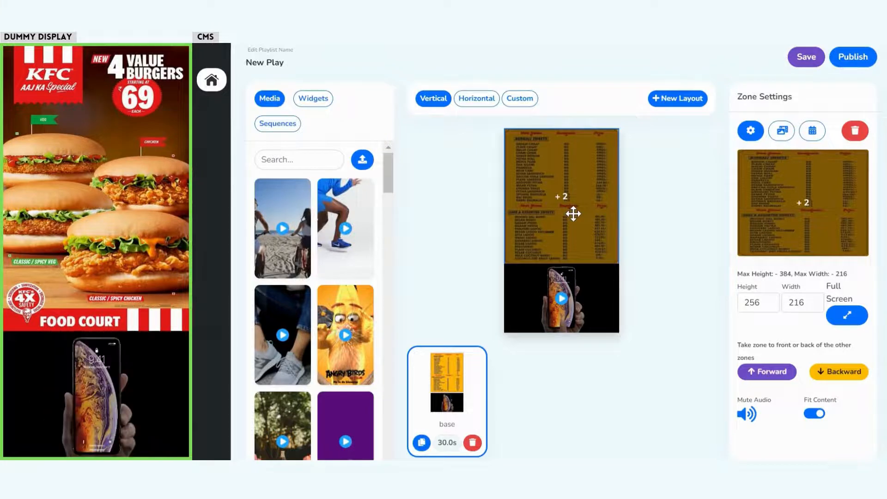
Add the purple Avengers Hero Inventor video to the end of the menu zone's media list
click(783, 134)
scroll(329, 375, down, 3)
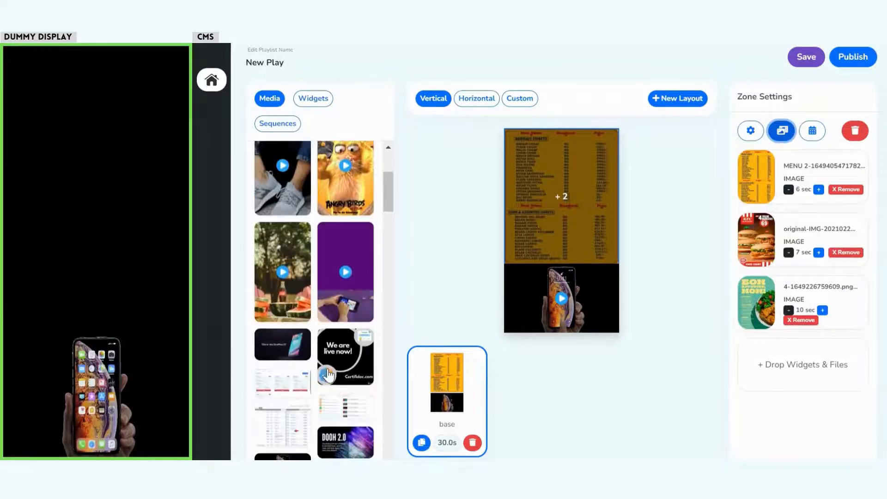
scroll(331, 371, down, 4)
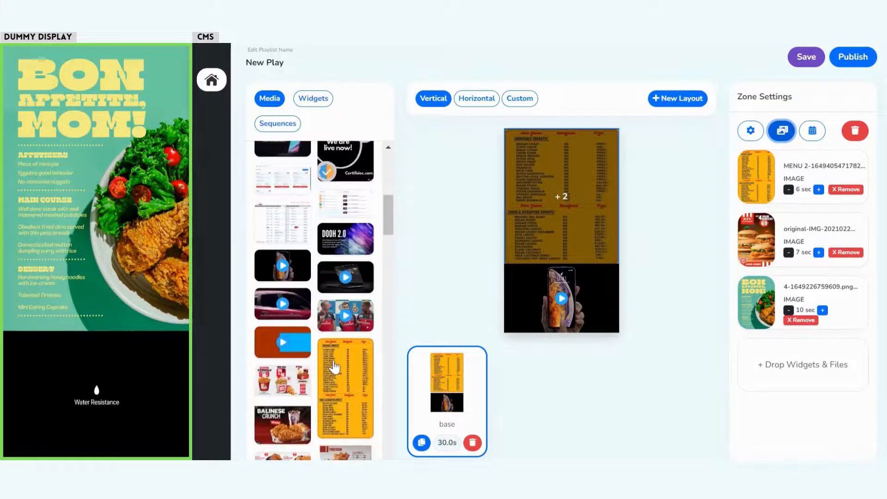
scroll(351, 301, up, 4)
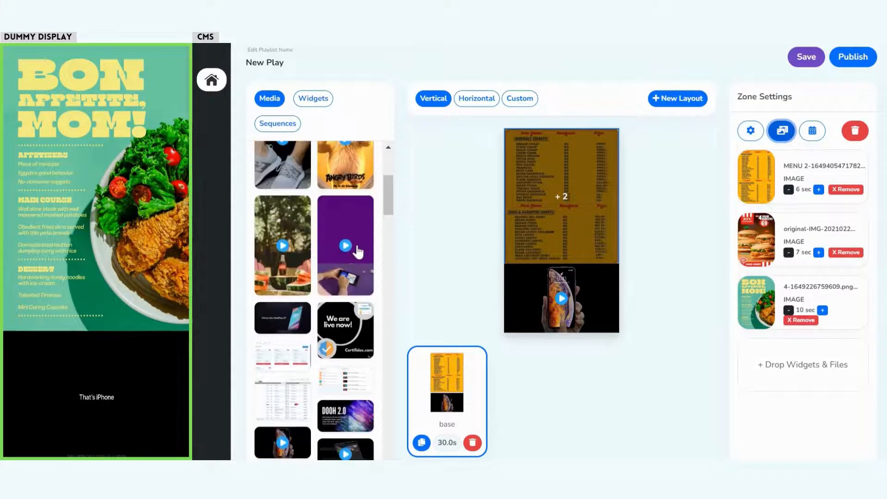
drag(673, 284, 790, 369)
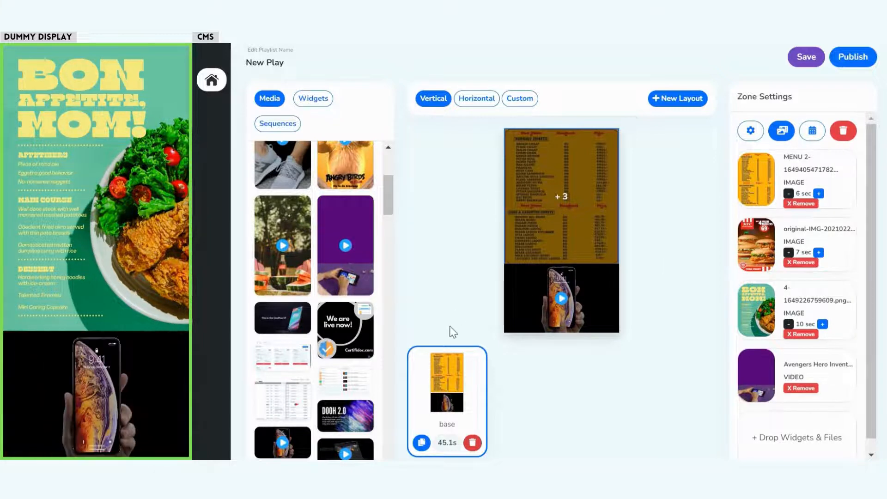
Publish the updated playlist to the Live New Demo screen and return to the playlist editor
click(854, 56)
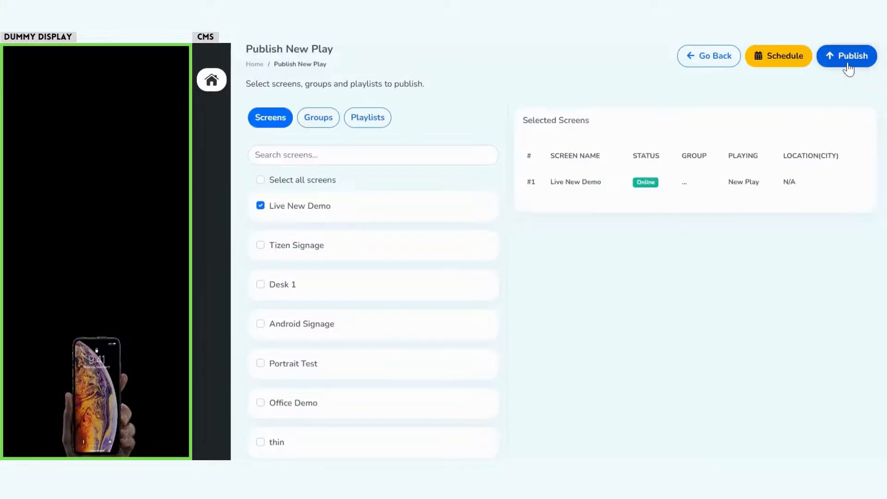
click(848, 58)
click(576, 286)
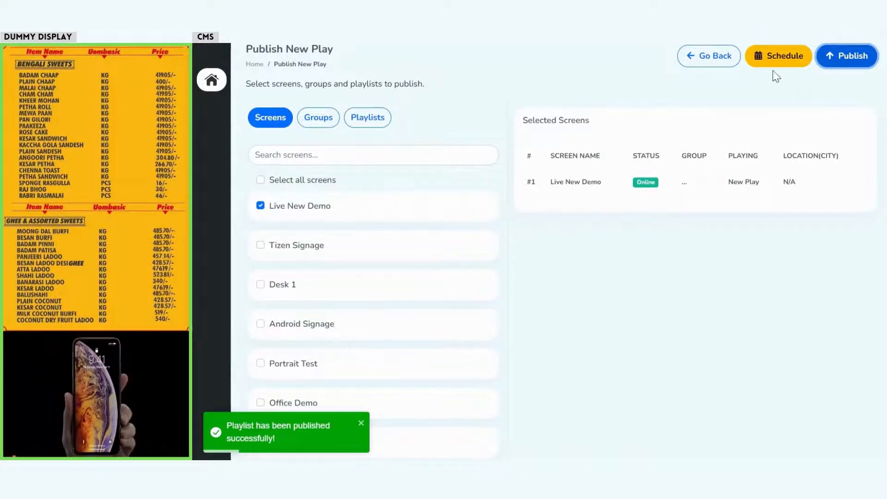
click(734, 57)
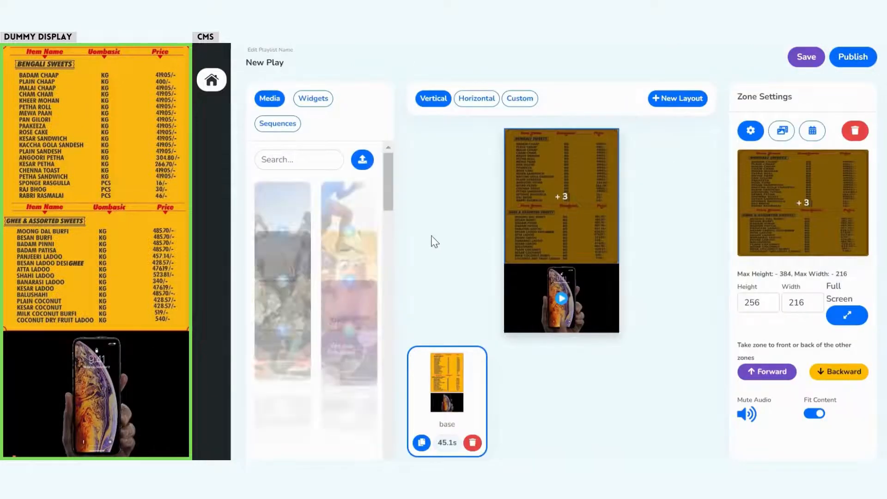
Browse the existing sequences and start creating a new sequence
scroll(341, 288, down, 1)
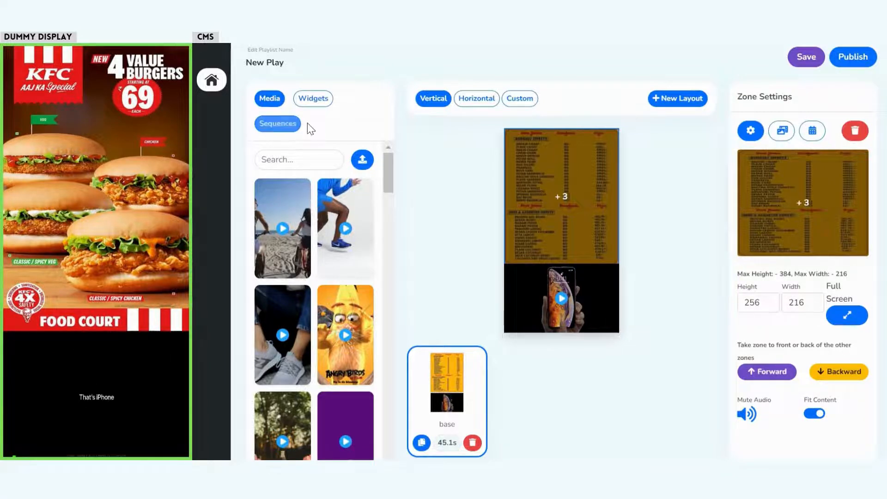
click(286, 126)
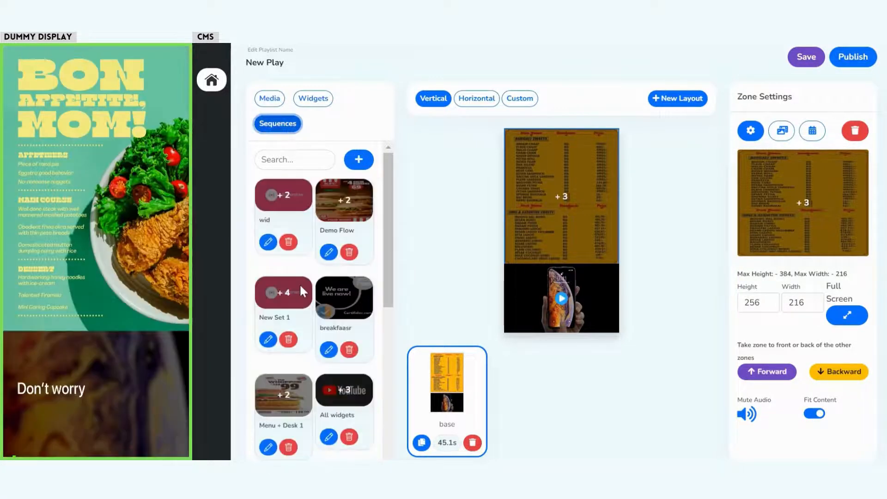
scroll(299, 284, down, 3)
scroll(300, 283, up, 5)
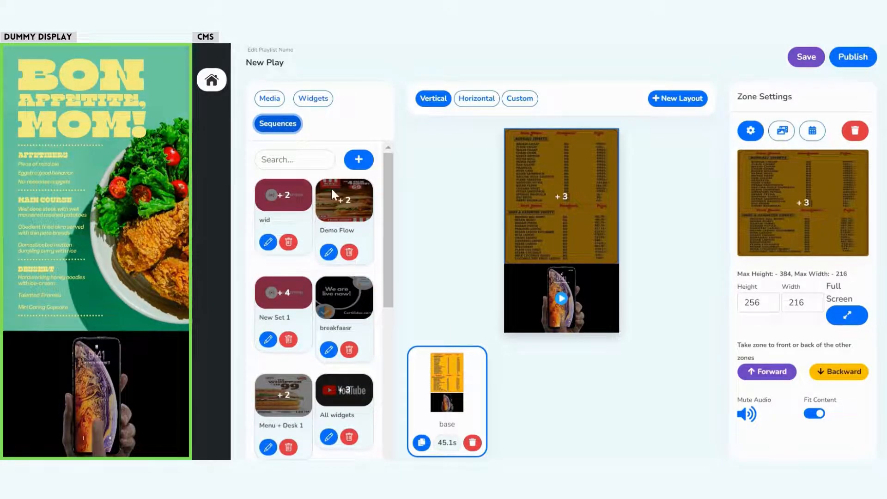
click(277, 124)
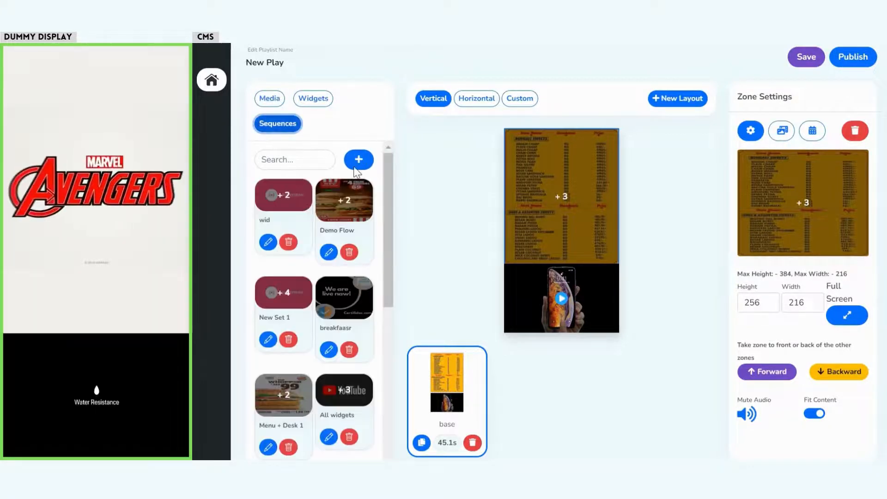
click(359, 159)
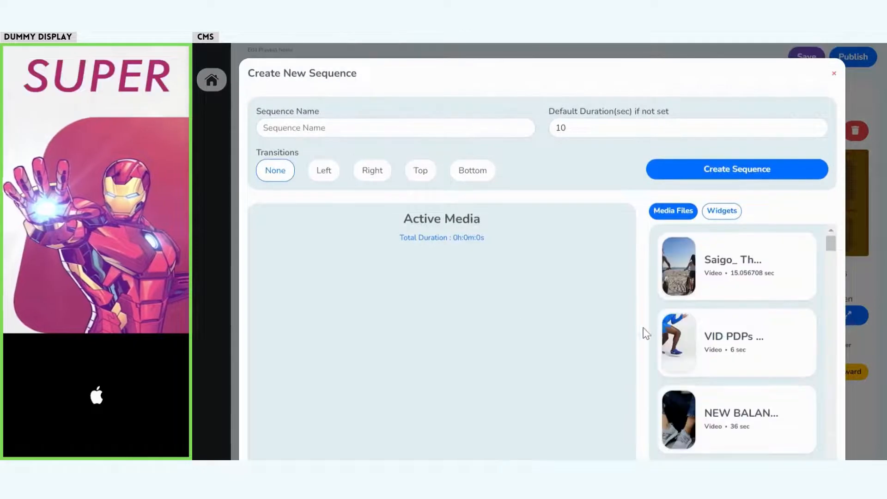
Add the Saigo, Coca-Cola, angry - Copy and VID PDPs videos to the sequence's active media in that order
drag(735, 268, 462, 319)
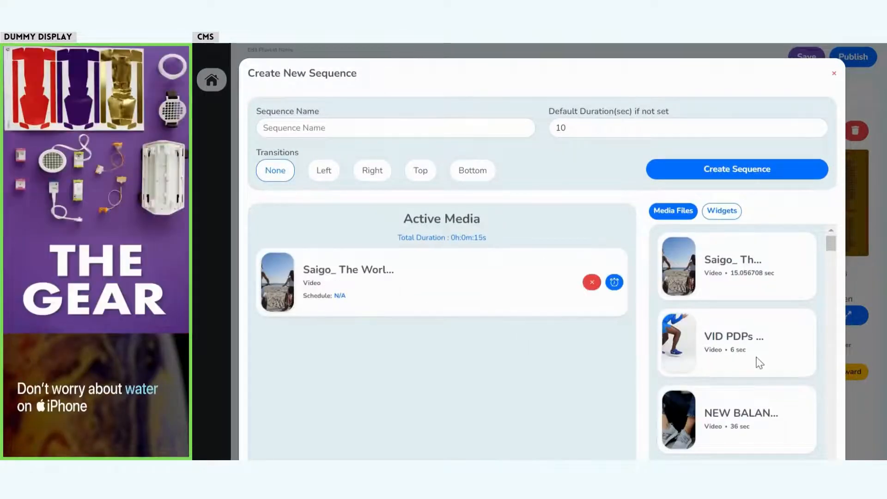
drag(691, 351, 462, 365)
scroll(759, 353, down, 2)
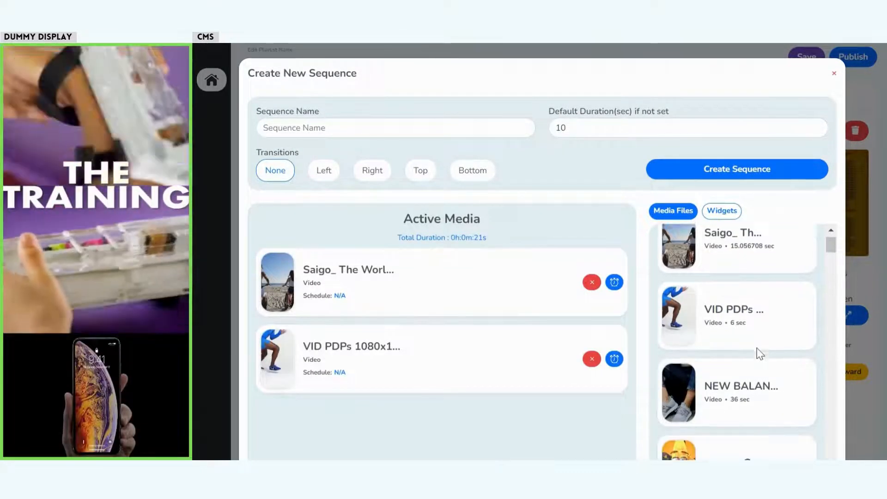
drag(683, 397, 406, 331)
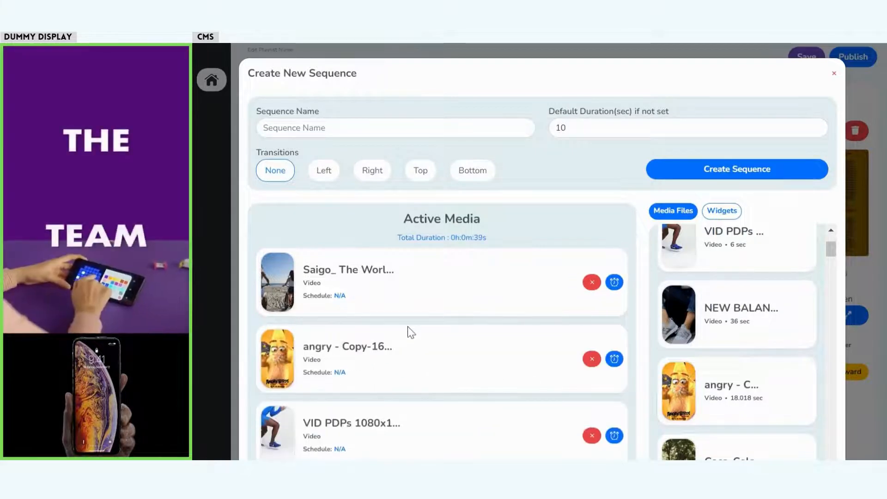
scroll(528, 337, down, 1)
drag(670, 418, 324, 233)
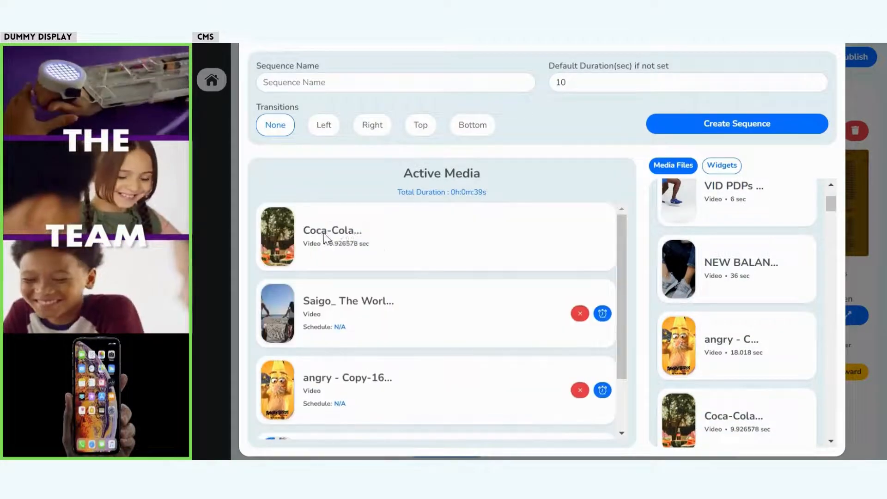
drag(373, 328, 396, 258)
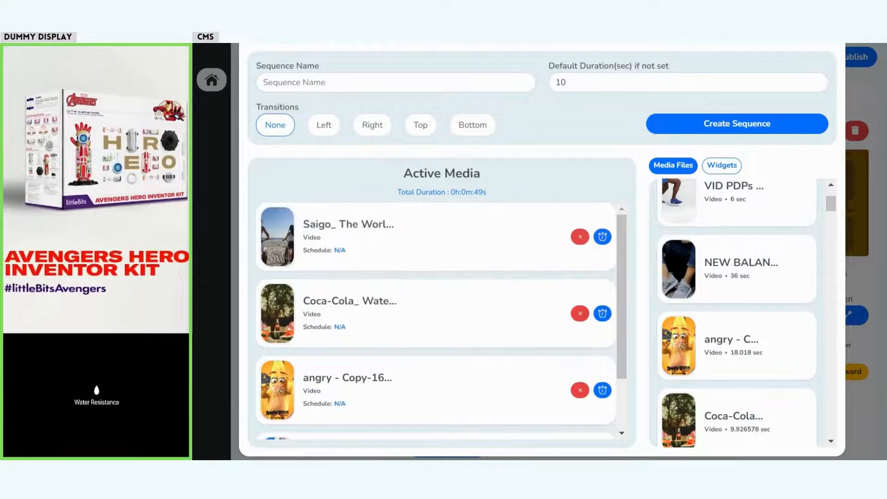
Name the sequence Video and create it with no transition and the default duration of 10 seconds
click(309, 91)
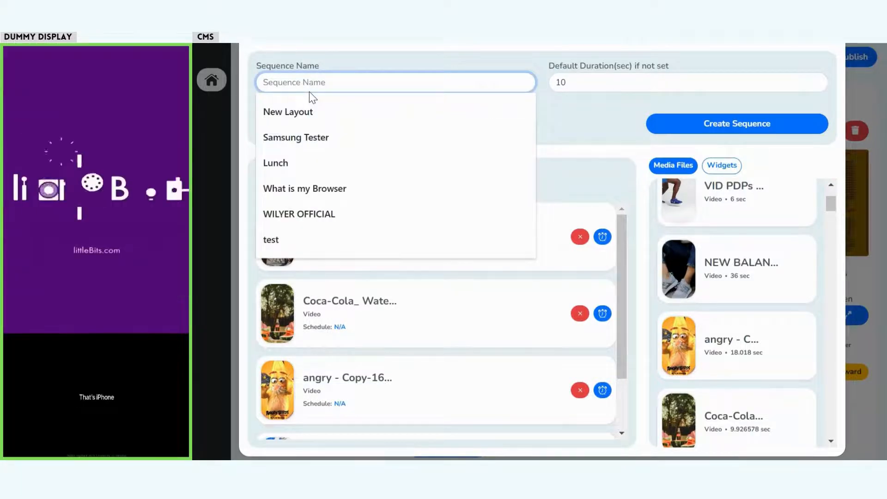
text(Video)
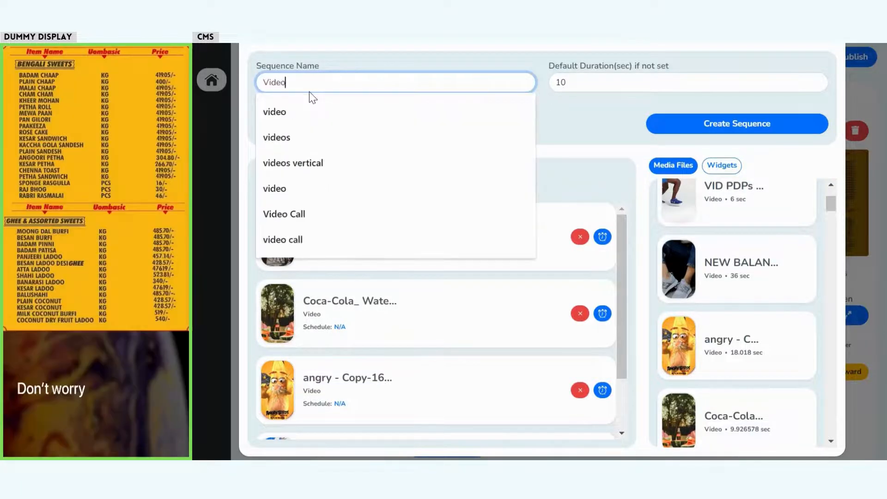
click(574, 144)
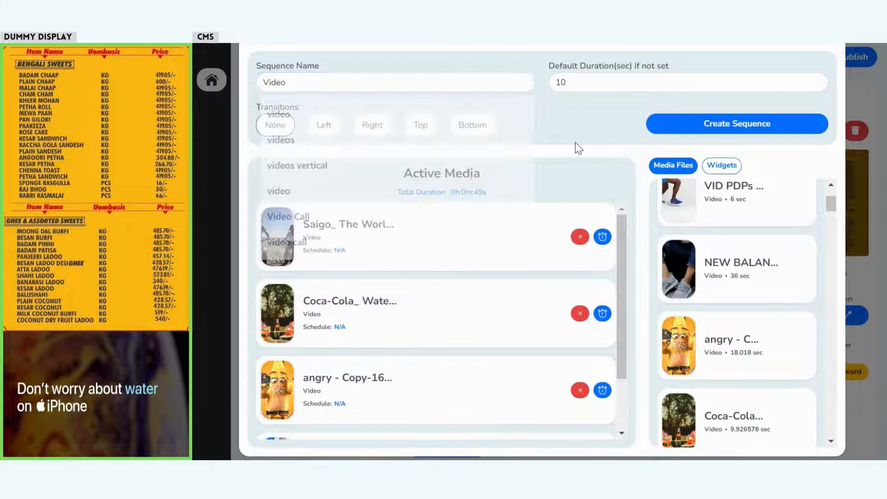
click(691, 124)
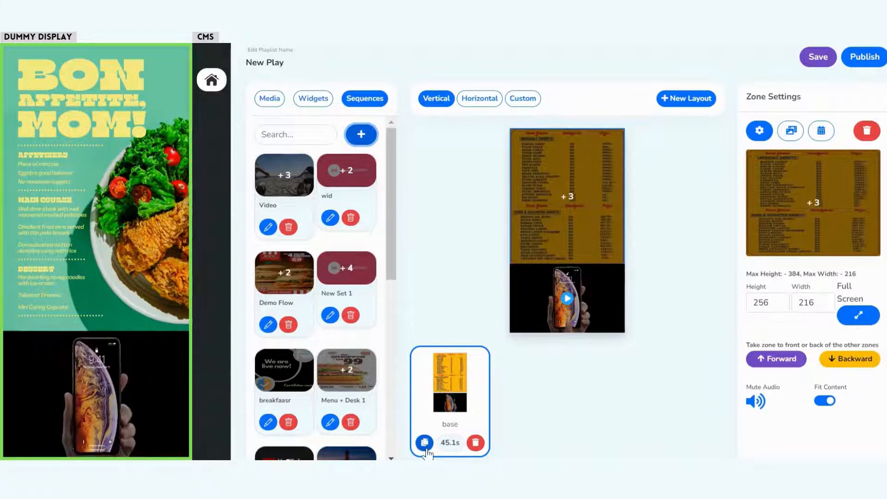
Duplicate the base layout and delete both the menu zone and the iphone video zone from the copy
click(425, 448)
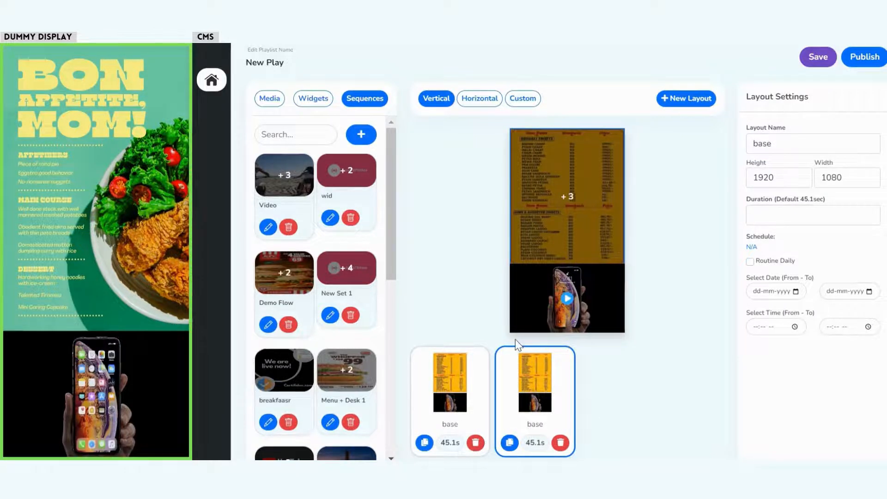
click(587, 244)
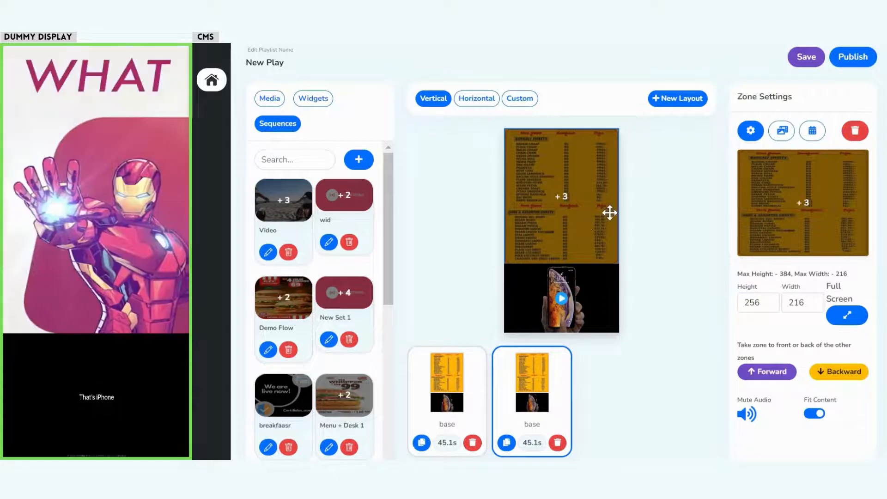
click(856, 133)
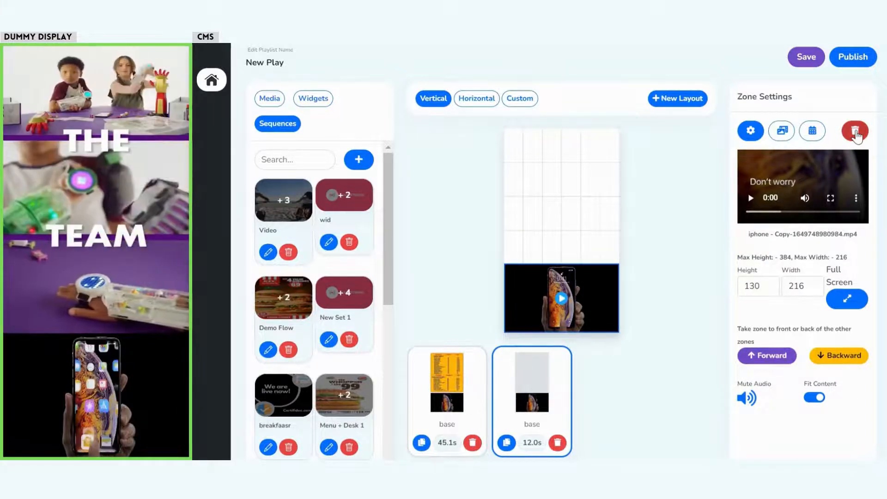
click(855, 133)
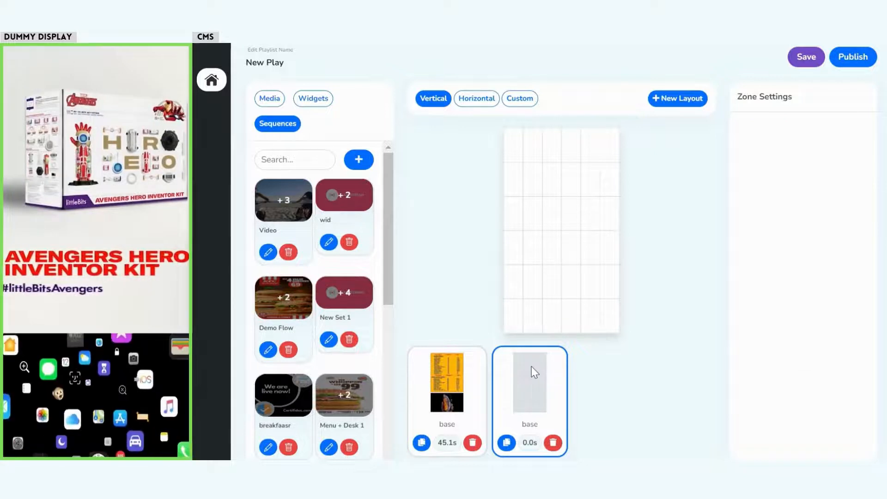
Place the Video sequence in the empty second layout, make its zone full screen, and switch back to the first layout
click(475, 370)
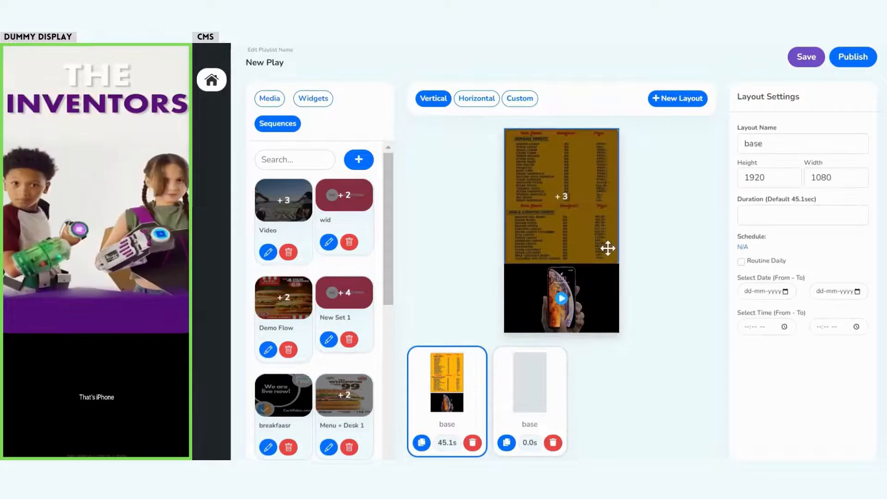
click(560, 373)
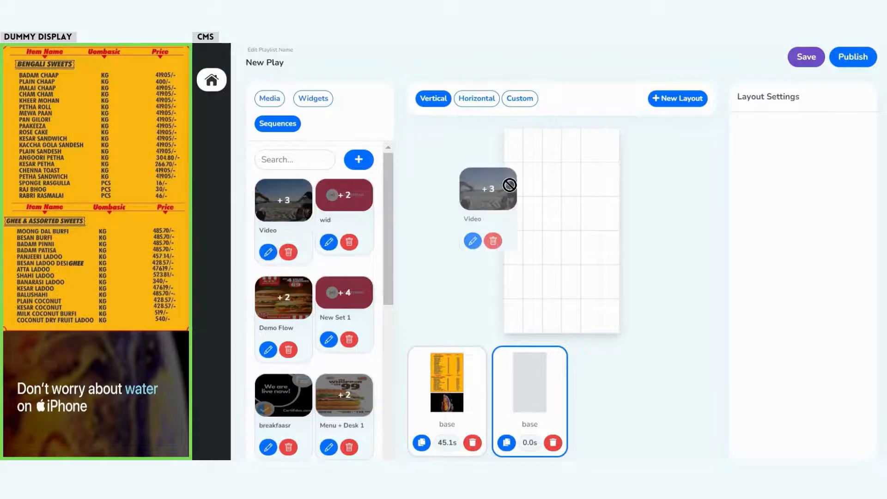
drag(510, 185, 555, 175)
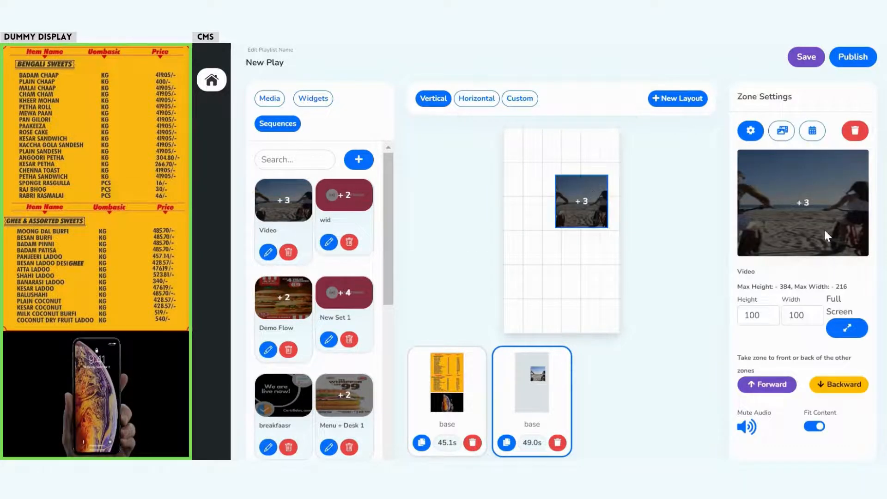
click(856, 330)
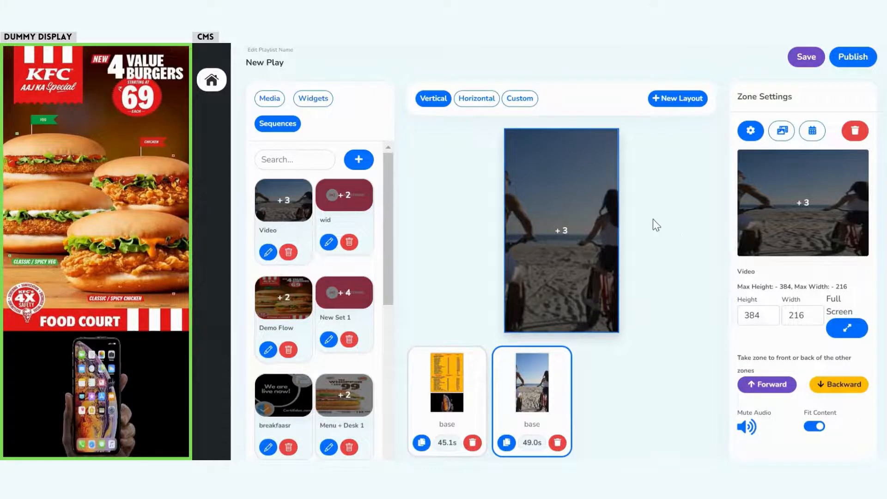
click(481, 376)
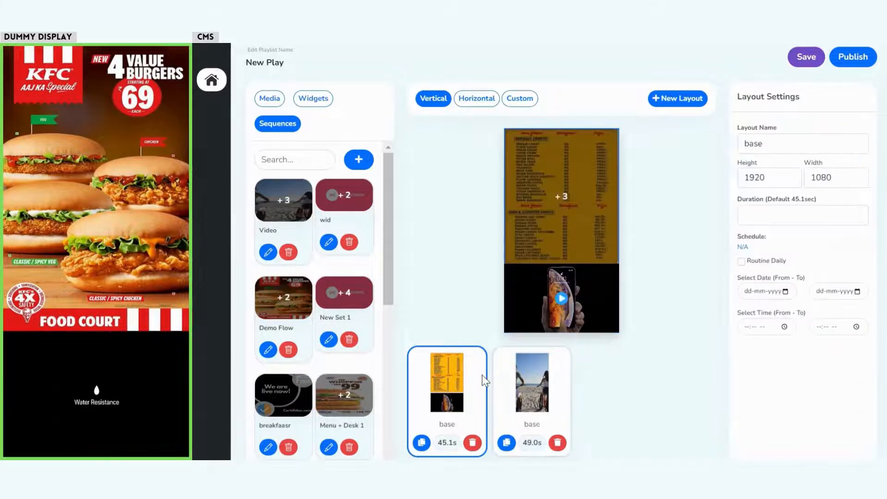
Rename the second layout, holding the full-screen Video sequence, to Video Vertical
click(501, 376)
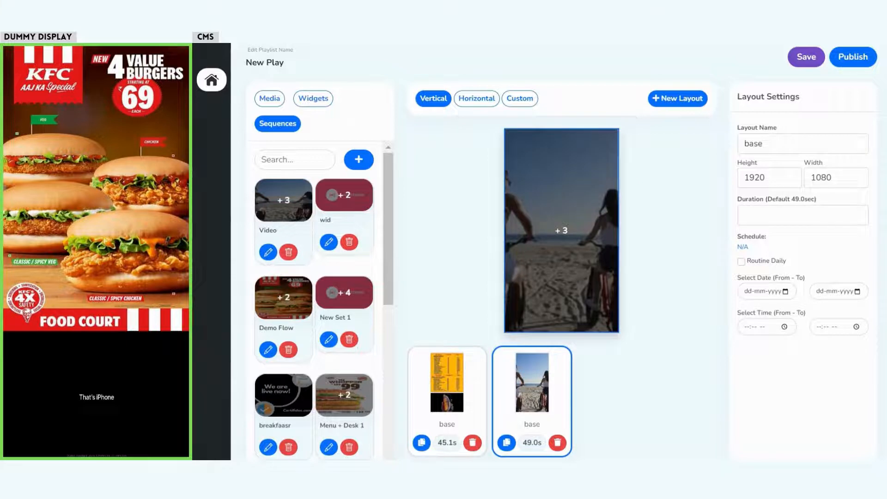
double_click(753, 143)
text(Vide)
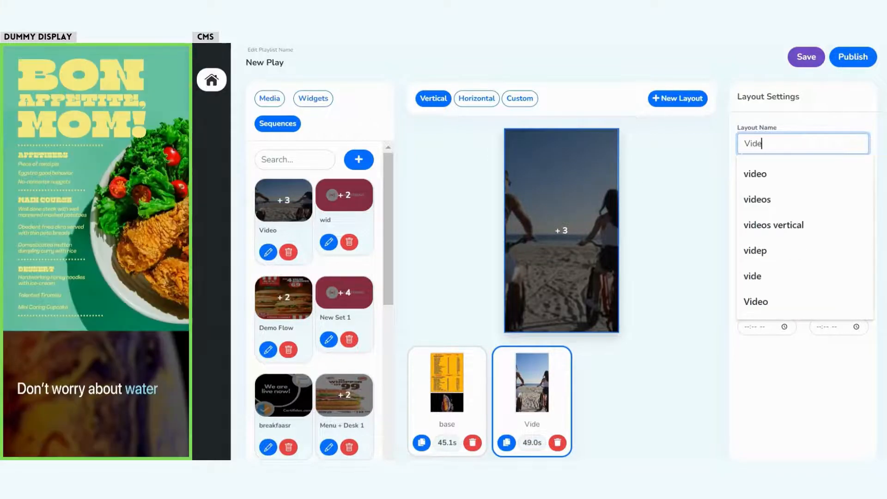
text(o s)
key(BackSpace)
key(BackSpace)
text(Vertical)
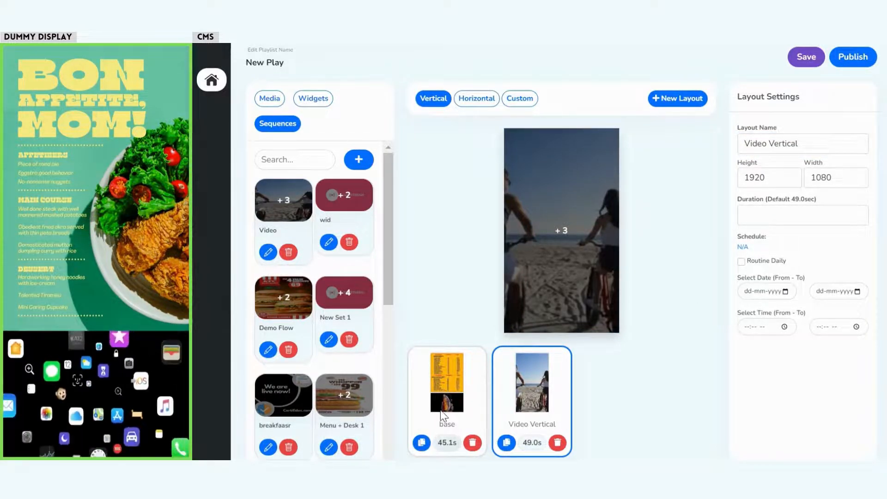
Set the duration of both the Video Vertical layout and the base layout to 10 seconds
click(471, 409)
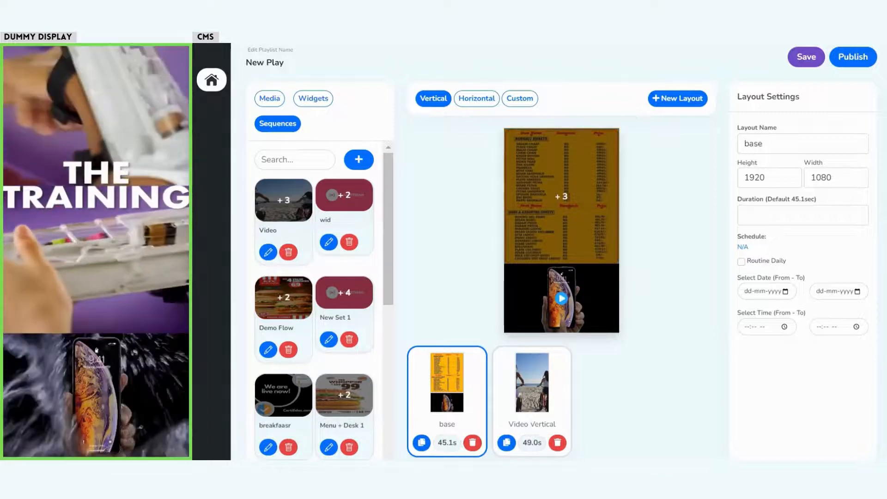
click(505, 410)
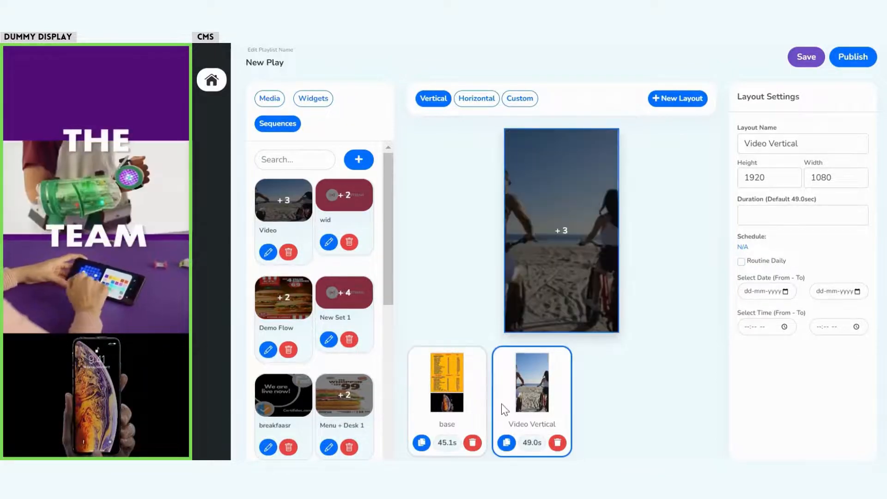
click(749, 215)
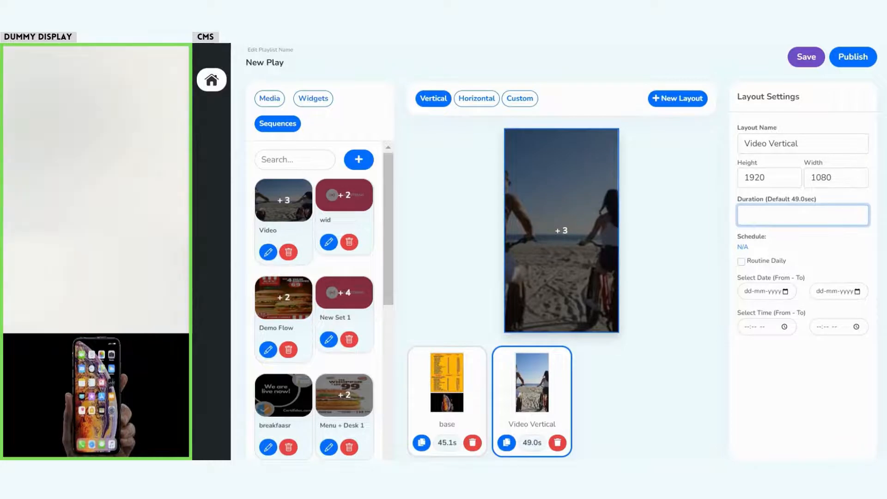
text(10)
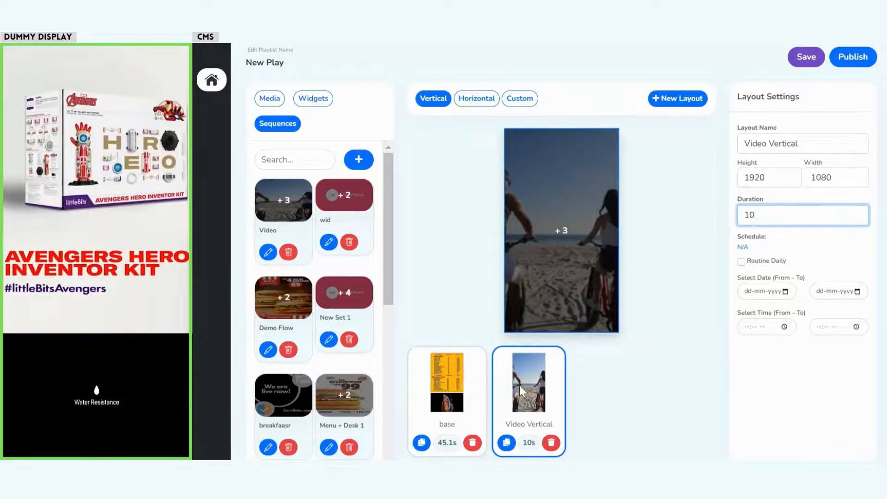
click(479, 403)
click(749, 215)
text(1)
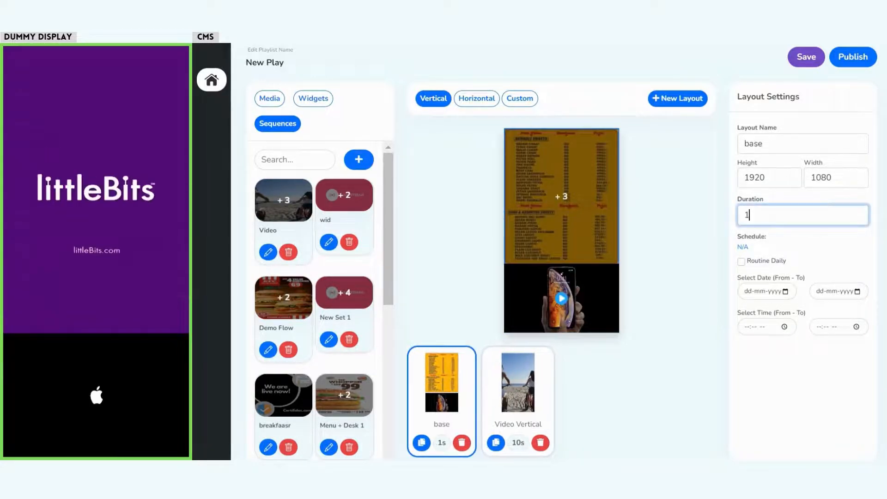
text(0)
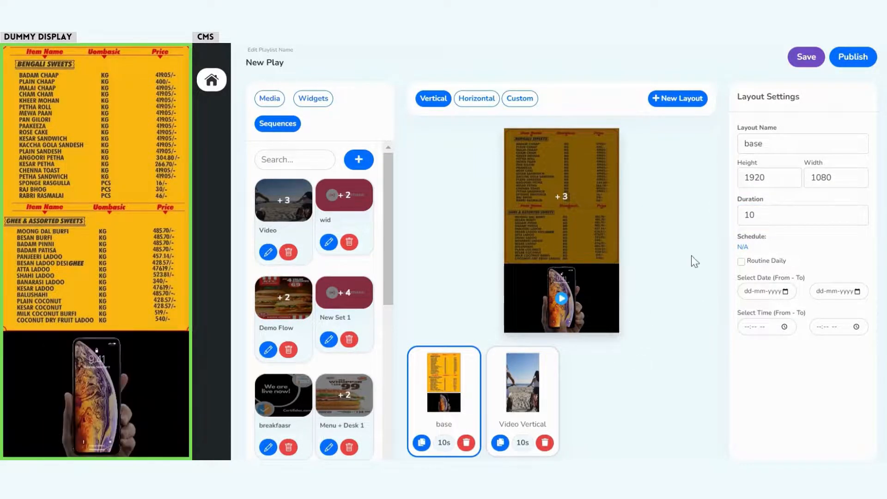
Publish the two-layout New Play playlist to the Live New Demo screen and confirm
click(853, 56)
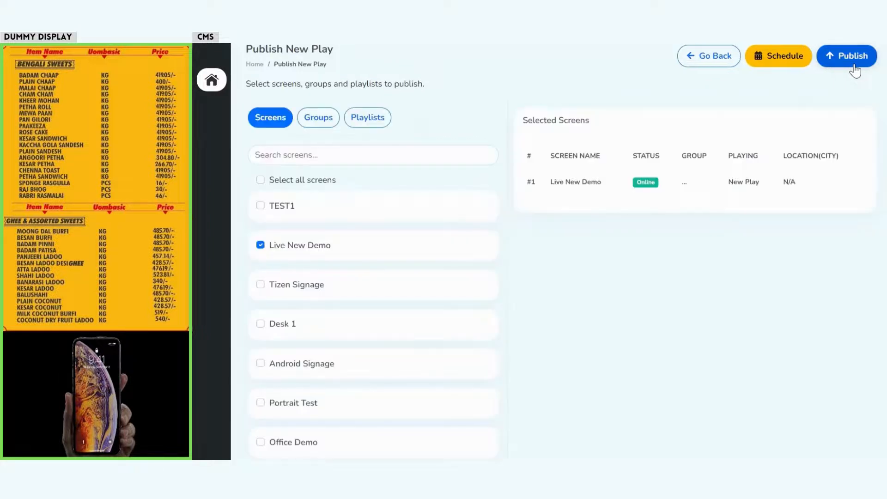
click(850, 55)
click(584, 282)
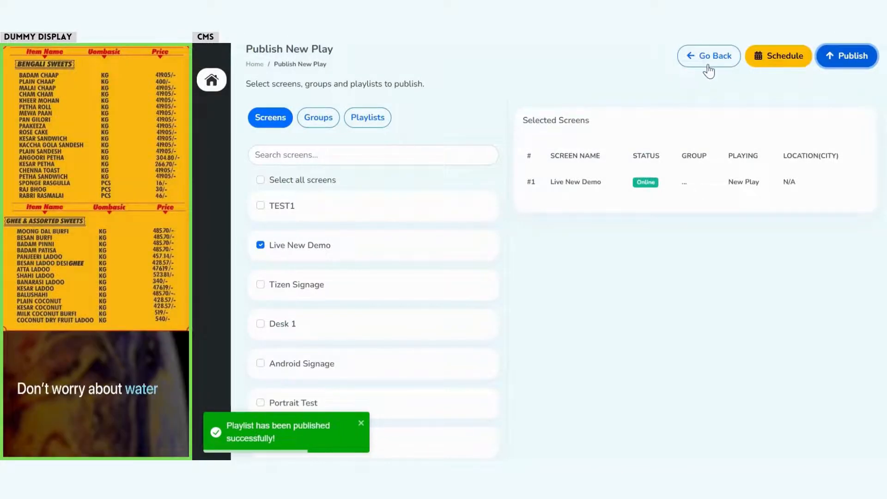
Go back to the playlist editor and delete the Video Vertical layout
click(702, 58)
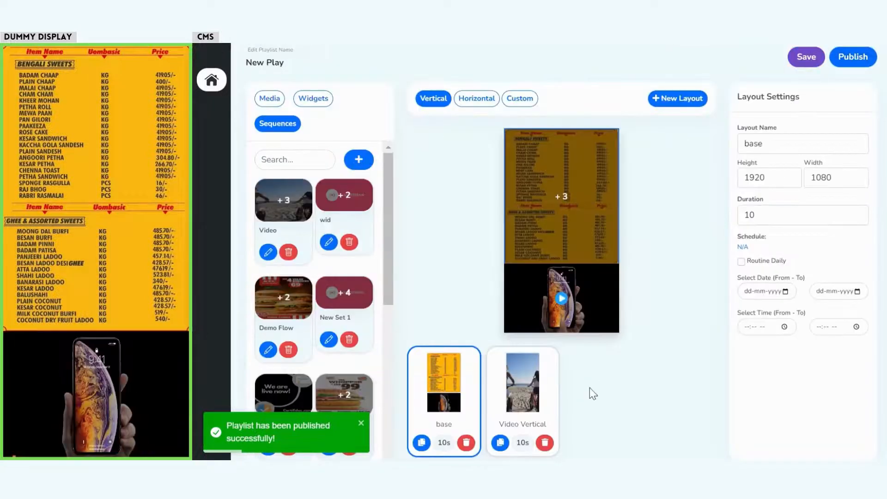
click(551, 386)
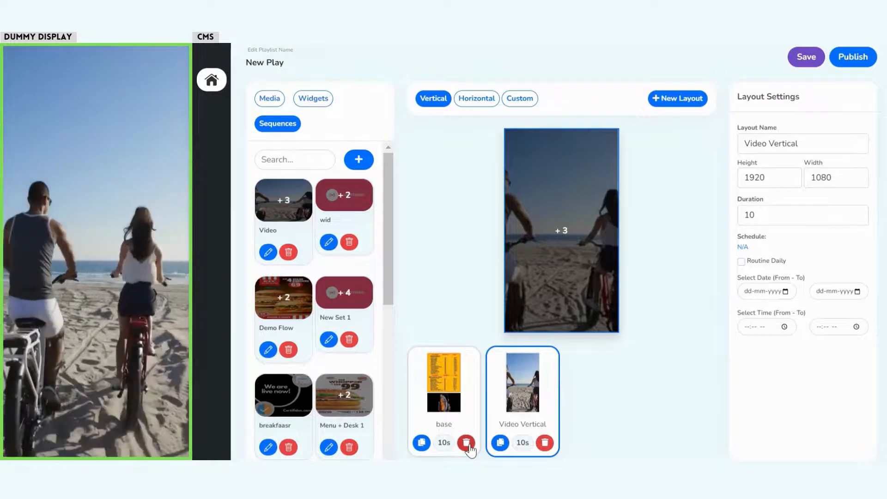
click(544, 443)
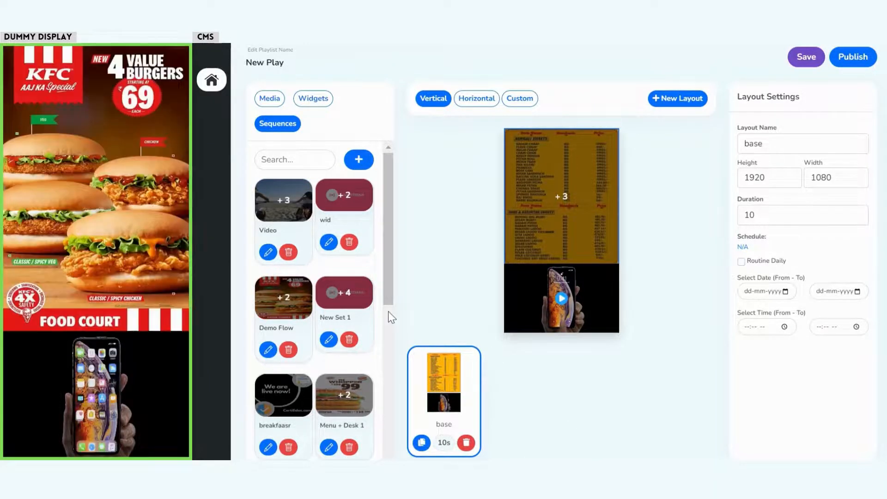
Upload the winged photography logo PNG from the Downloads folder to the media library
click(267, 99)
scroll(302, 238, down, 2)
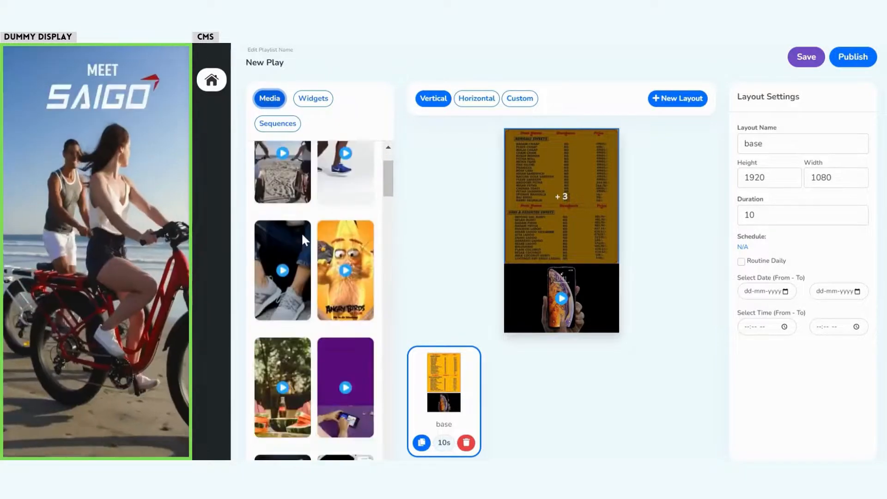
scroll(303, 238, down, 5)
scroll(303, 272, up, 8)
scroll(303, 309, down, 4)
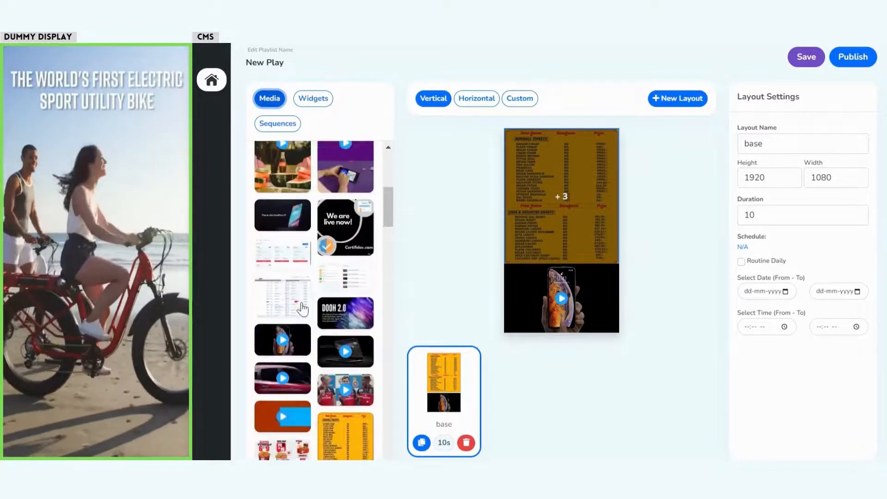
scroll(303, 309, up, 4)
click(363, 158)
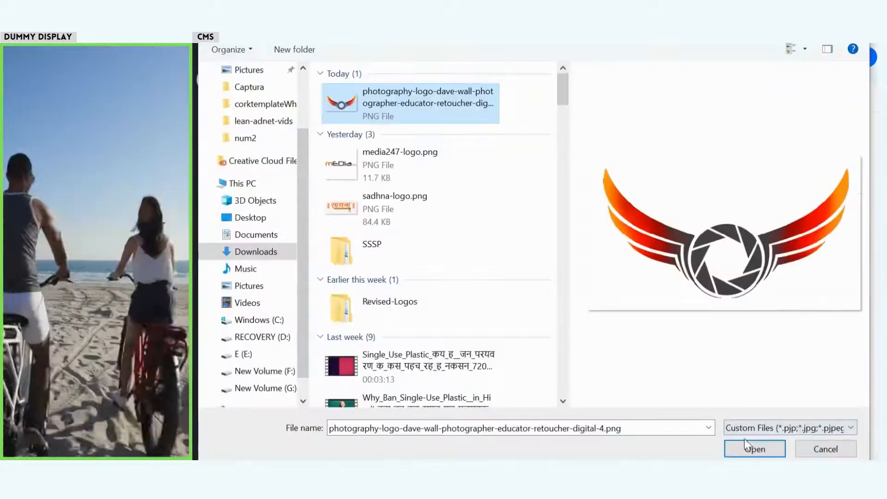
click(745, 440)
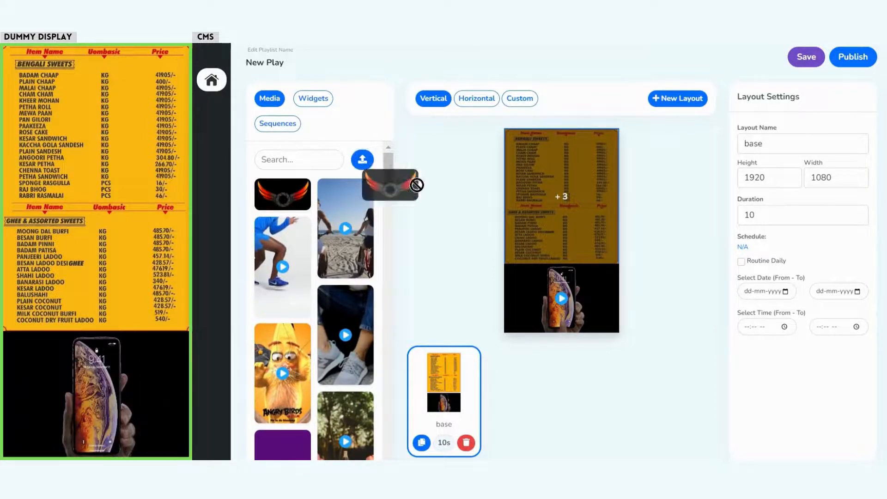
Place the winged logo in the upper right corner of the base layout, about 104 wide by 54 high, with Fit Content turned off
drag(550, 169, 549, 169)
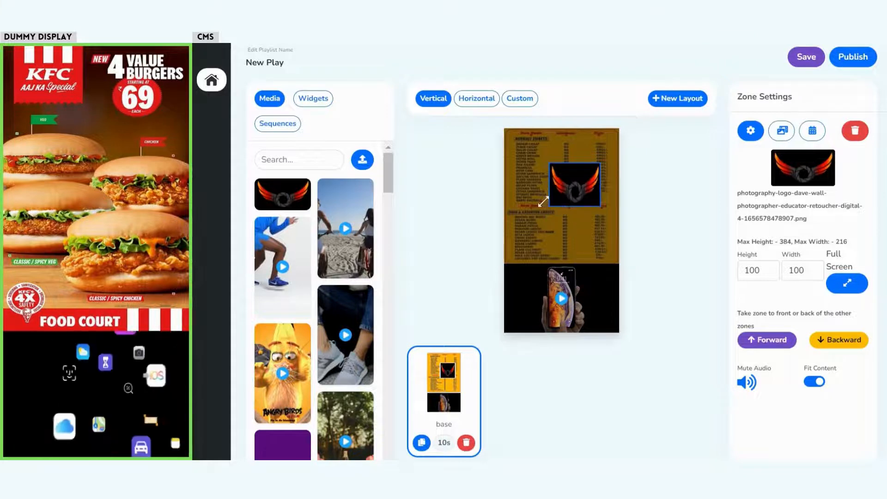
drag(538, 191, 584, 152)
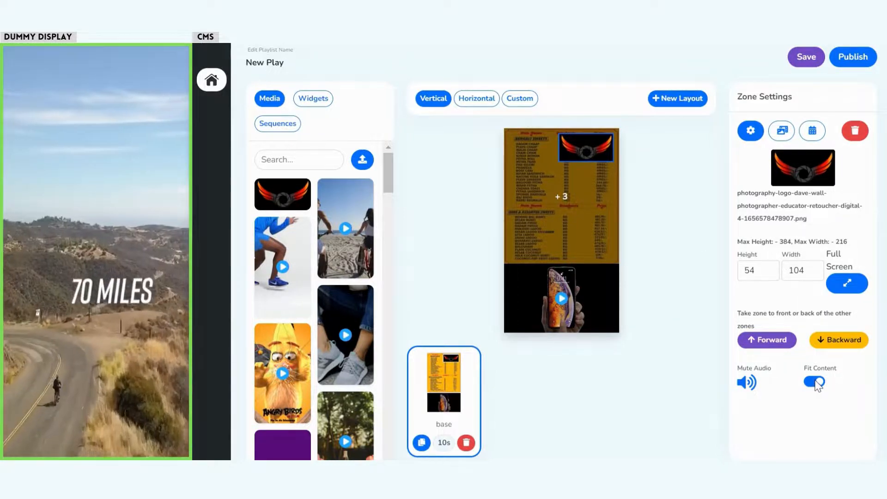
click(815, 382)
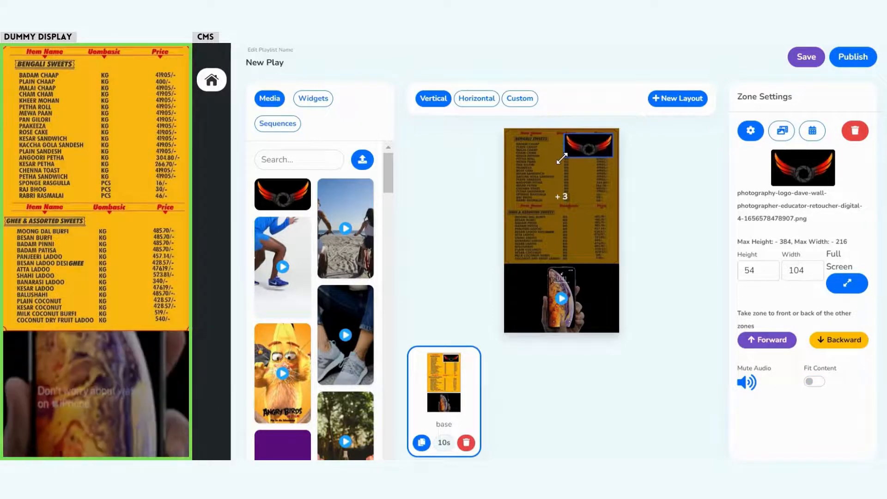
click(663, 174)
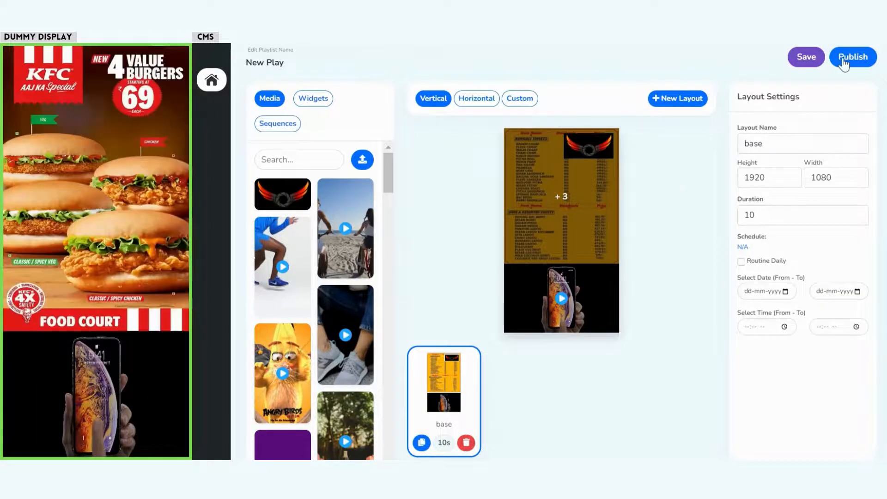
Publish New Play with the added logo to Live New Demo and go back to the playlist editor
click(846, 60)
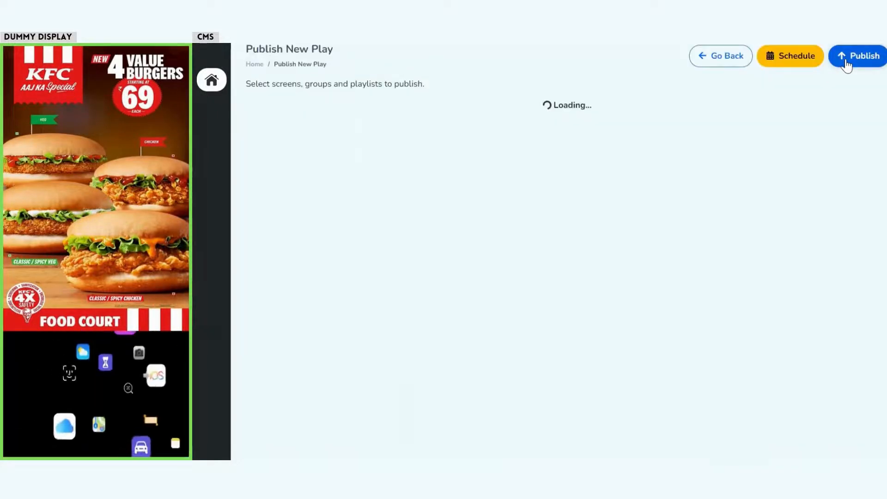
click(846, 56)
click(592, 280)
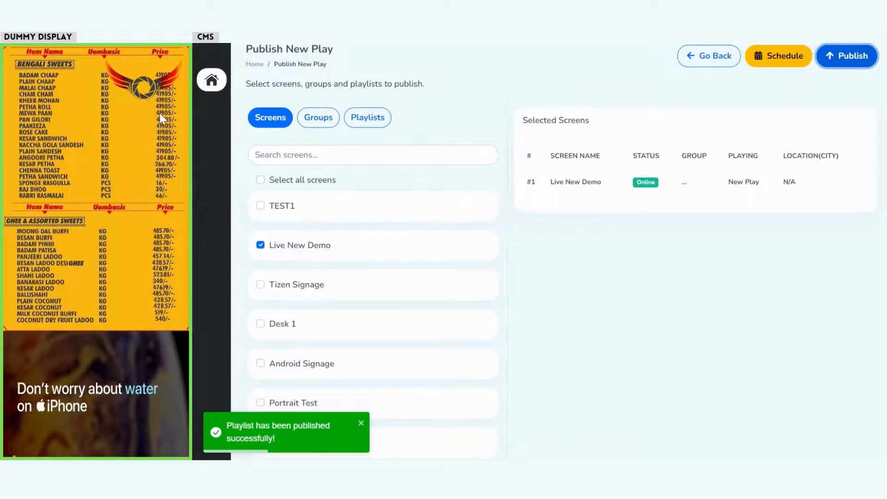
click(703, 59)
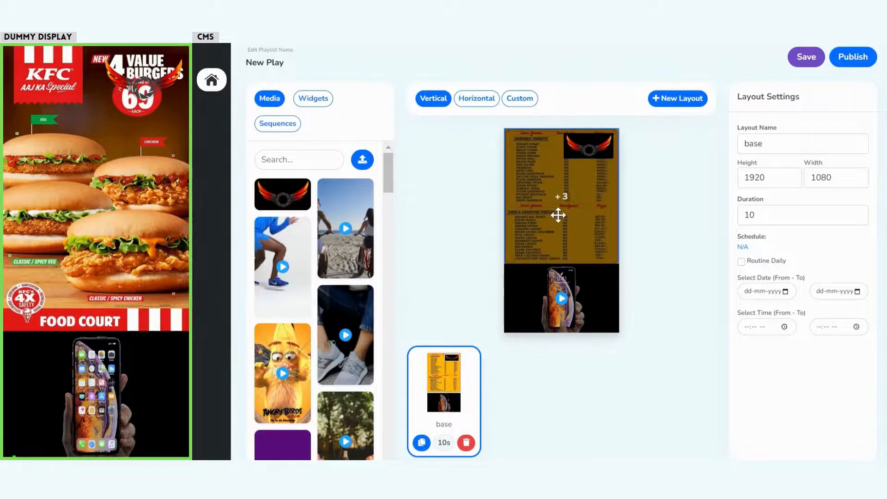
Shrink the logo zone in the upper right corner of the base layout and republish the playlist to Live New Demo
drag(561, 155, 569, 152)
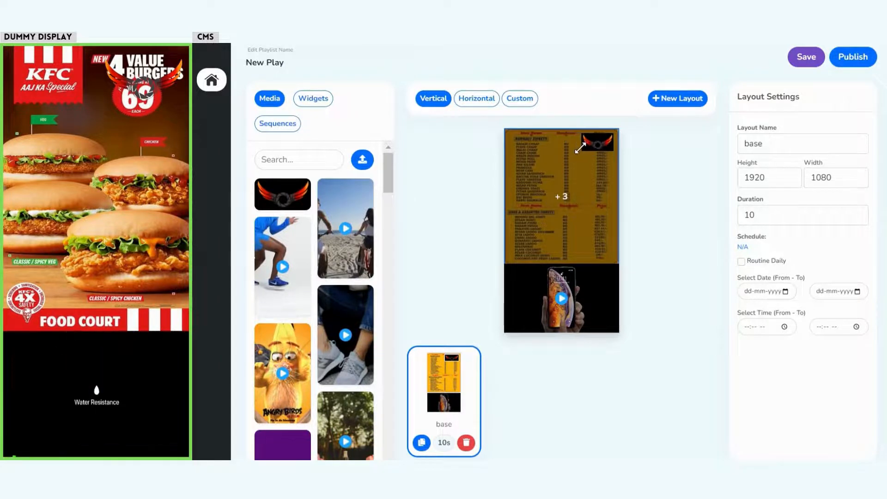
click(850, 61)
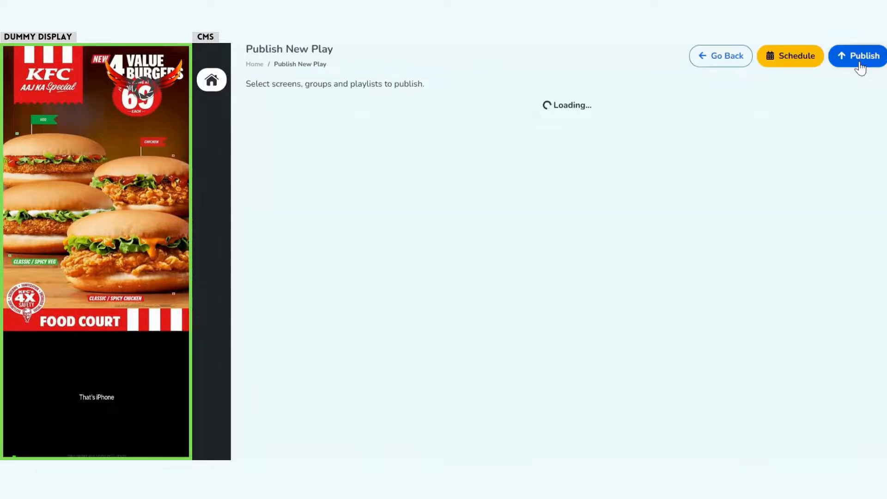
click(859, 59)
click(574, 296)
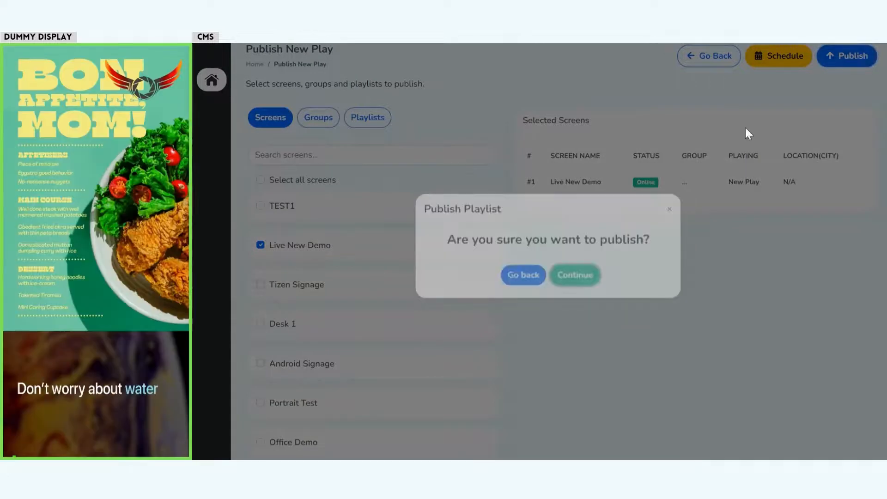
Go back to the playlist editor, select the menu zone, and leave for the dashboard without saving
click(718, 55)
click(543, 168)
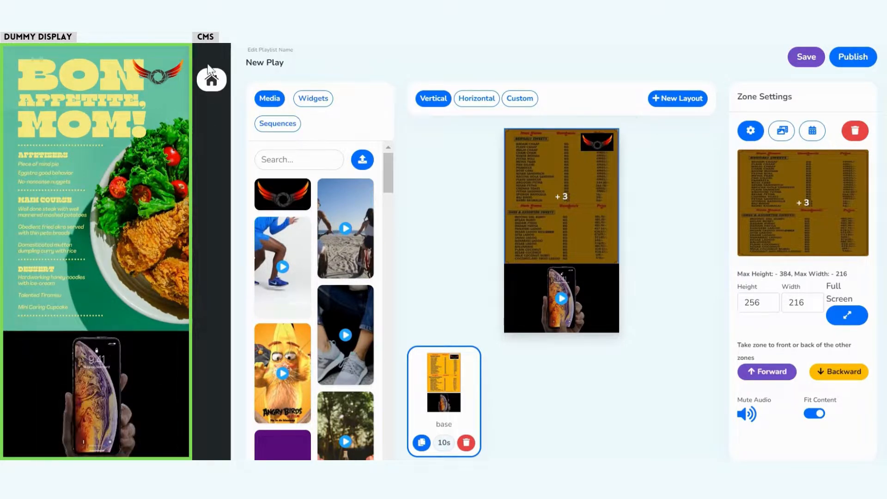
click(217, 87)
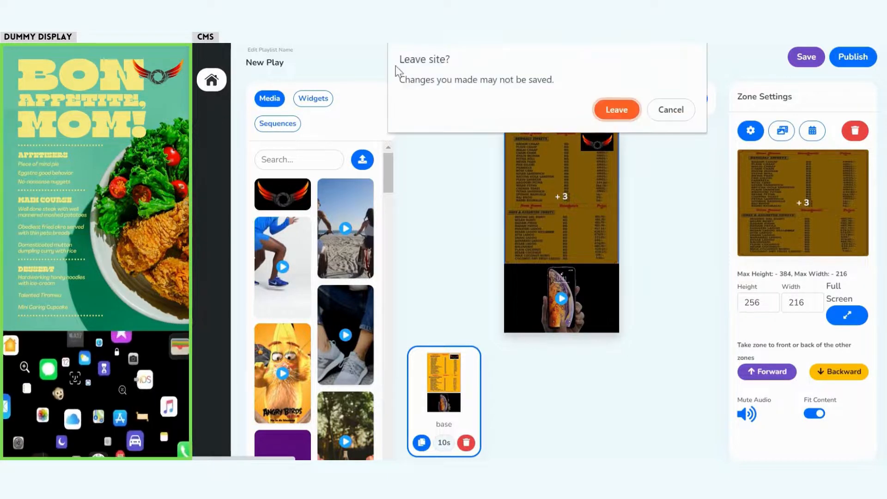
click(610, 110)
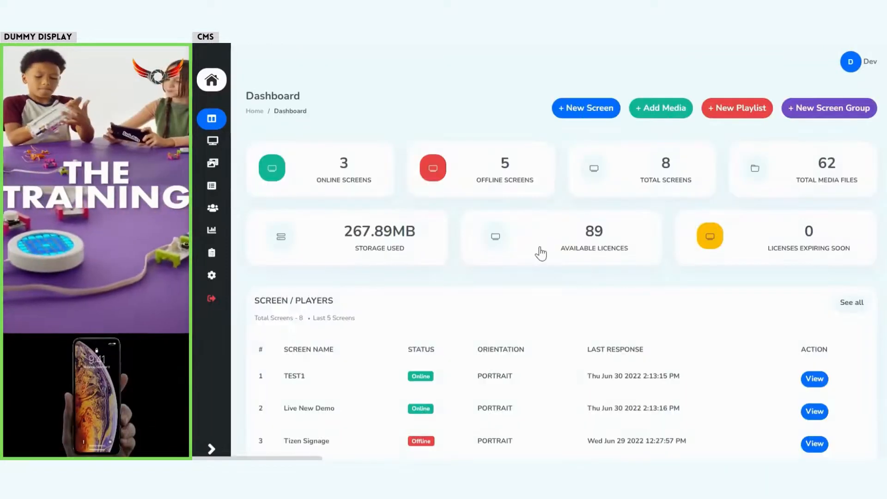
Look through the screens listed on the dashboard and open the details of Live New Demo
scroll(476, 280, down, 1)
scroll(476, 283, down, 1)
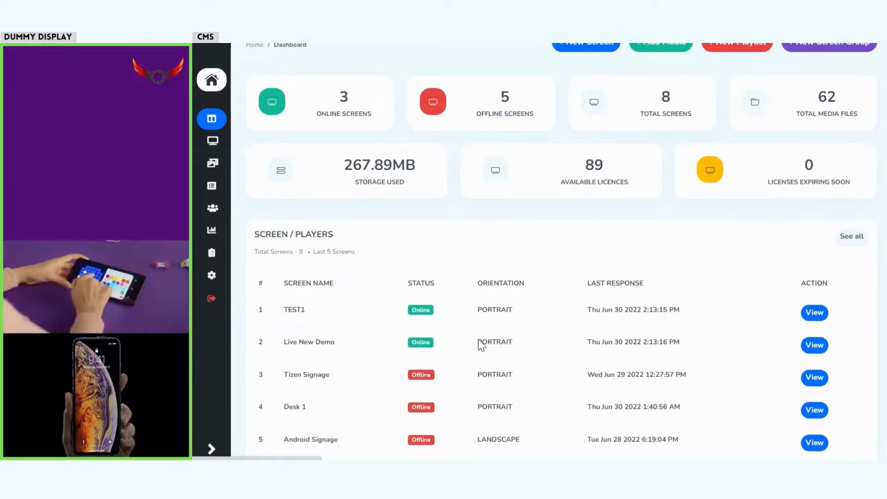
scroll(530, 348, down, 1)
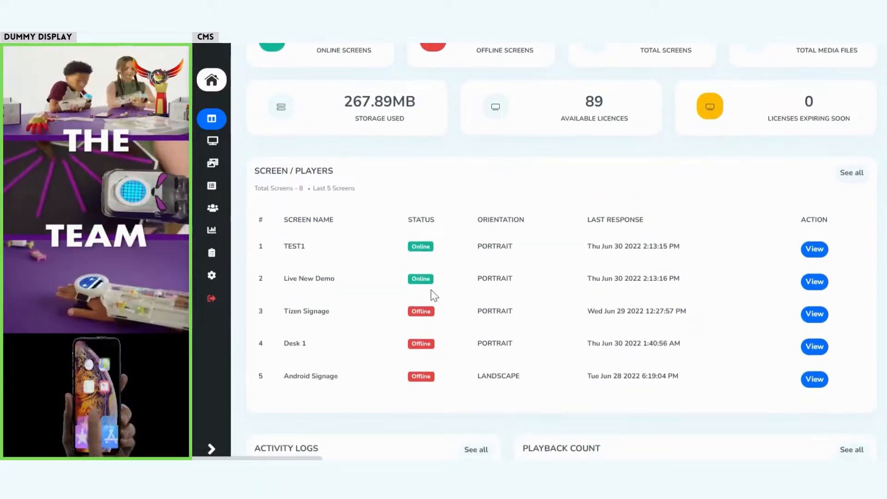
scroll(551, 284, up, 1)
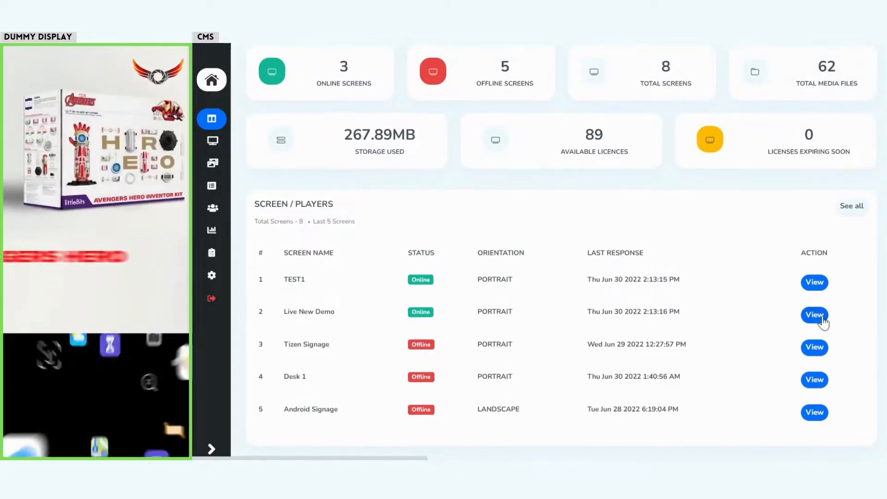
click(814, 315)
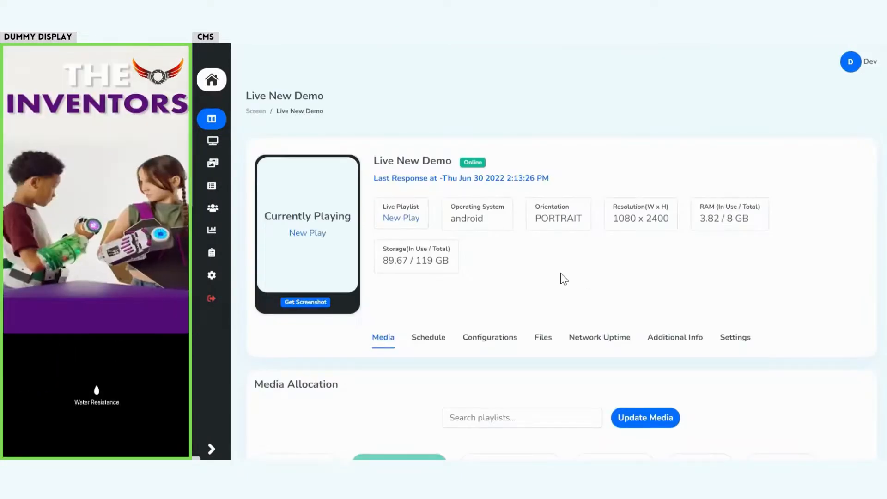
Review the playlist selected under Live New Demo's media allocation and return to the dashboard
scroll(564, 278, down, 1)
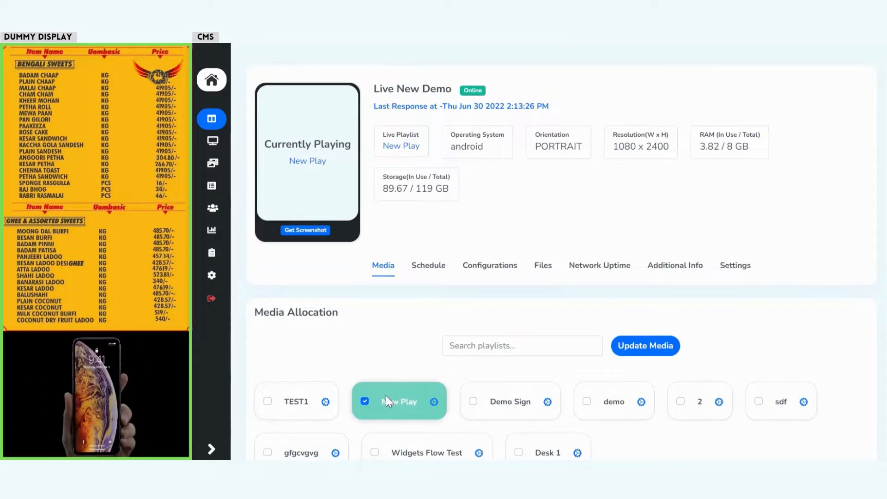
drag(385, 398, 417, 401)
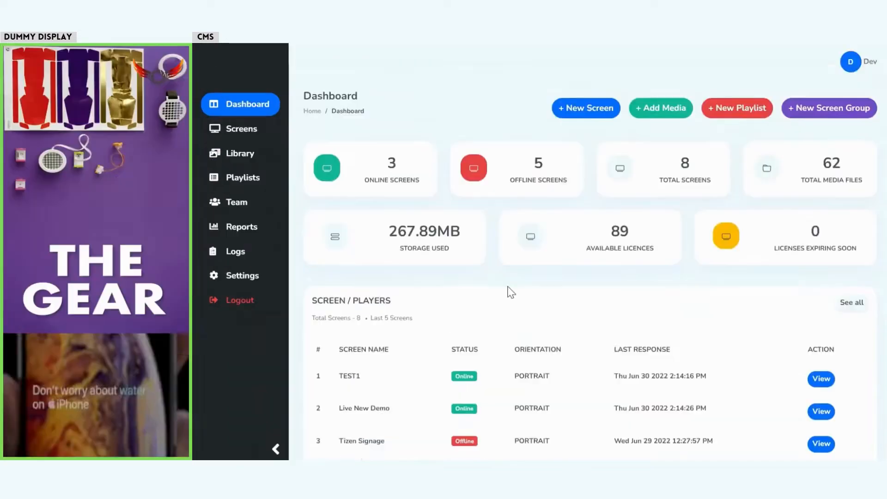
scroll(512, 324, down, 2)
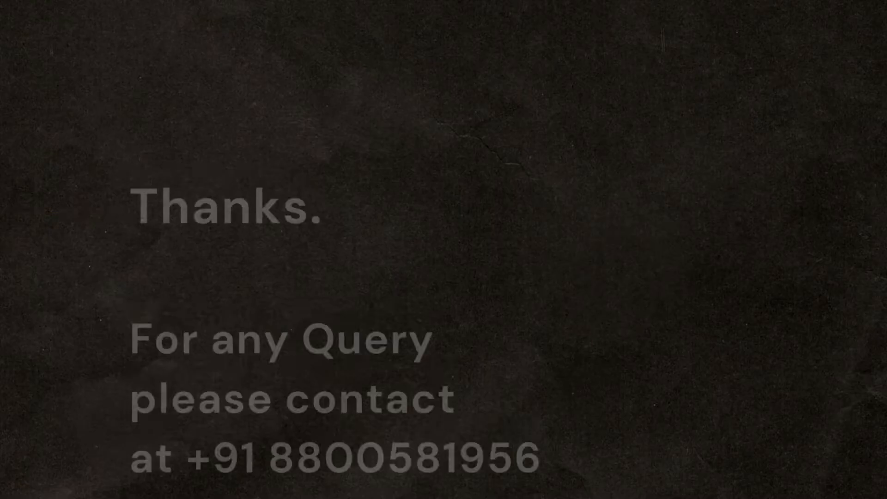